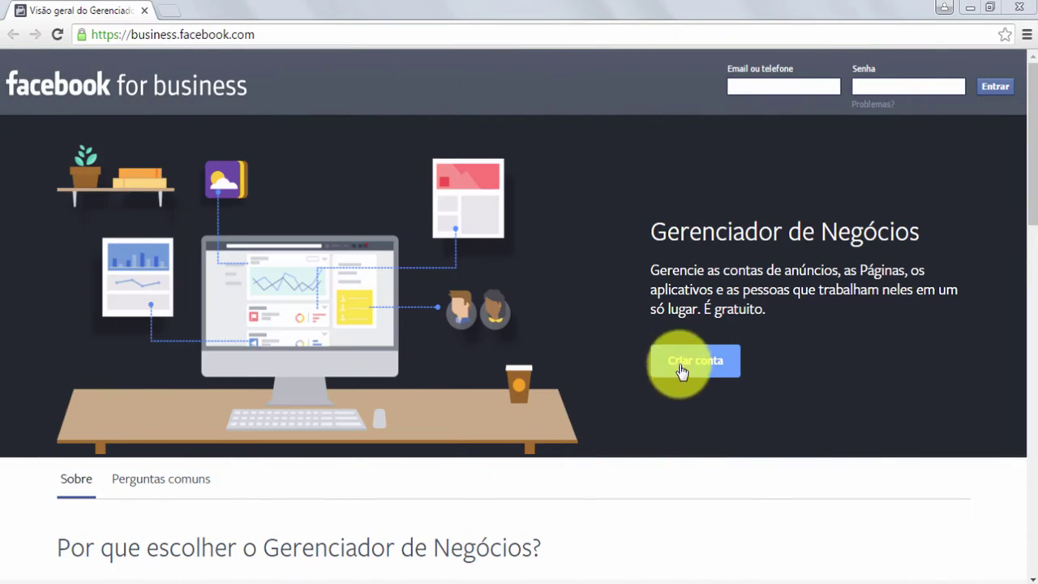
# Log in to Facebook using the saved e-mail suggestion and the account password
pyautogui.click(686, 364)
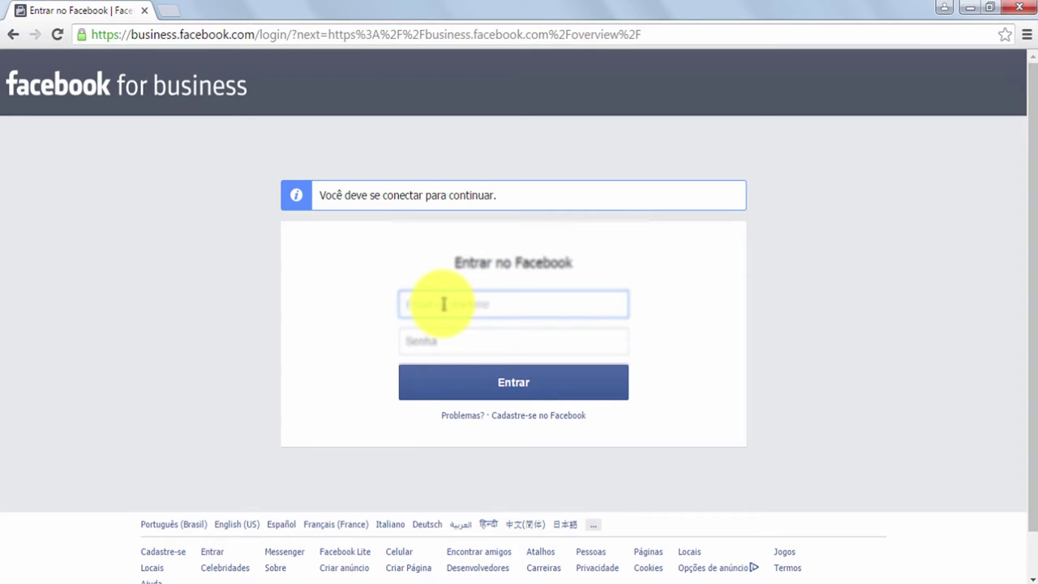
pyautogui.write('p')
pyautogui.press('Down')
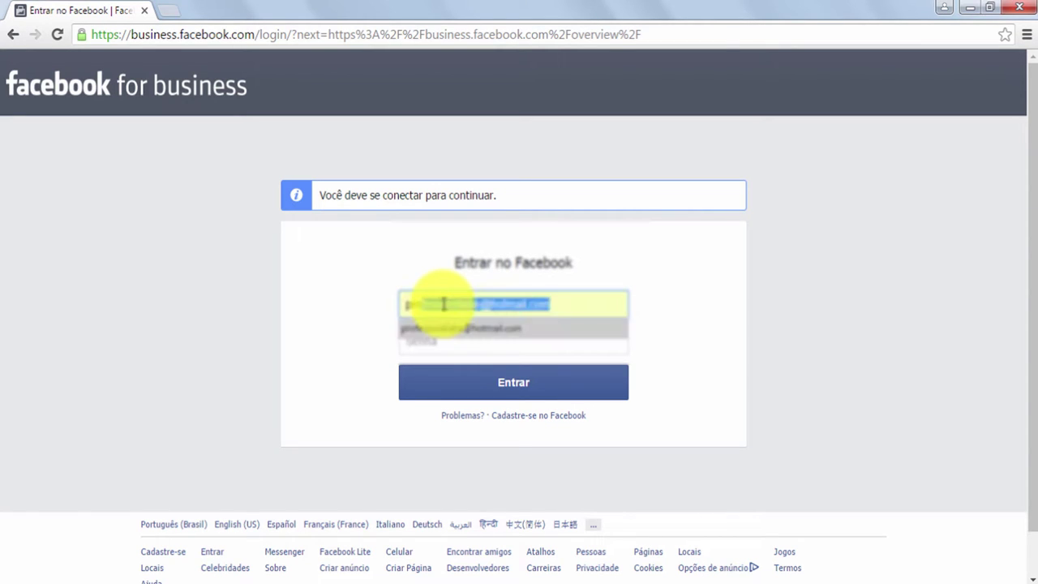
pyautogui.press('Tab')
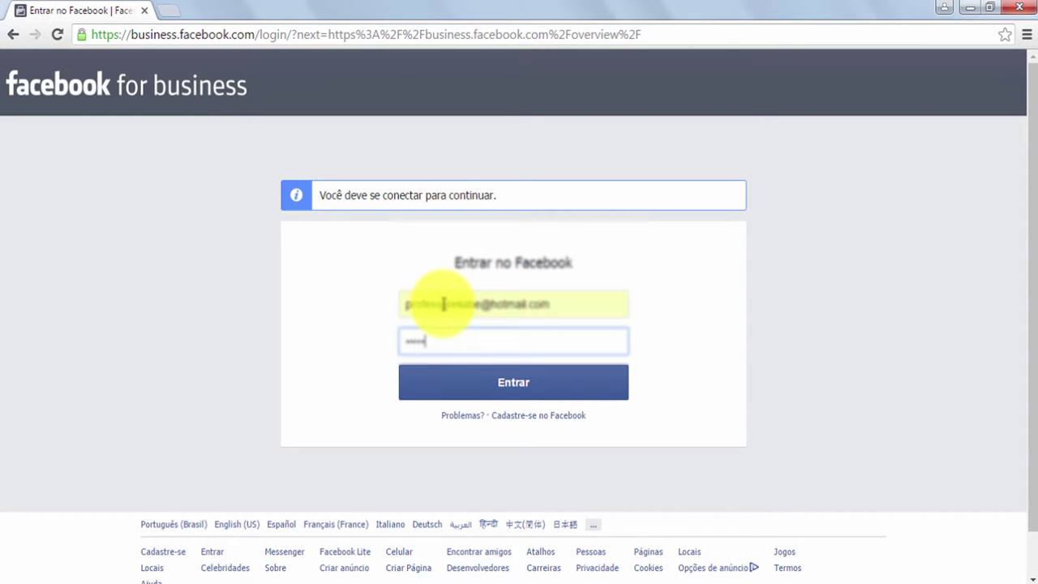
pyautogui.press('Return')
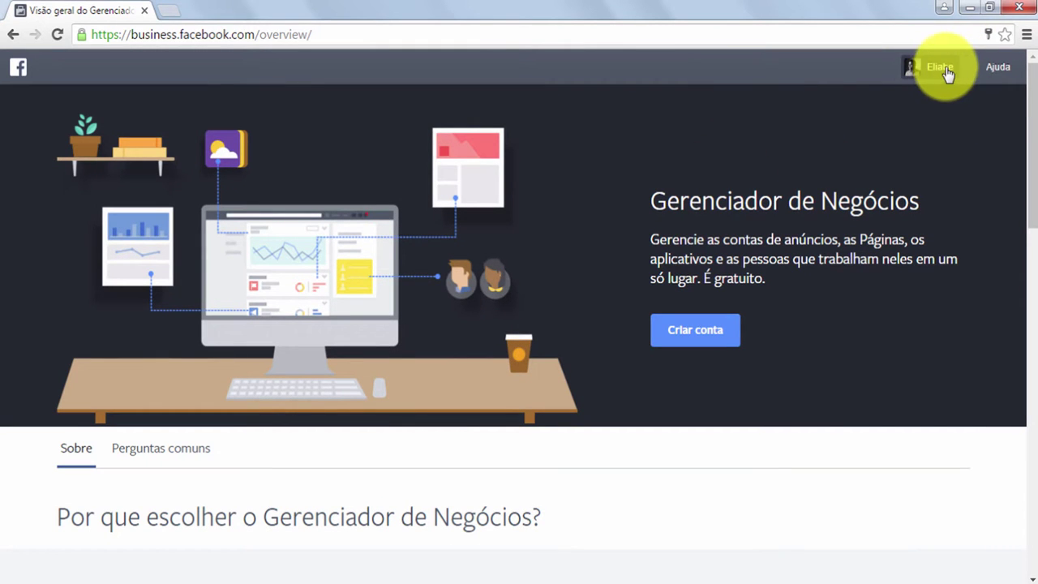
# Start a new Business Manager account and enter the business name in Razão social
pyautogui.click(698, 335)
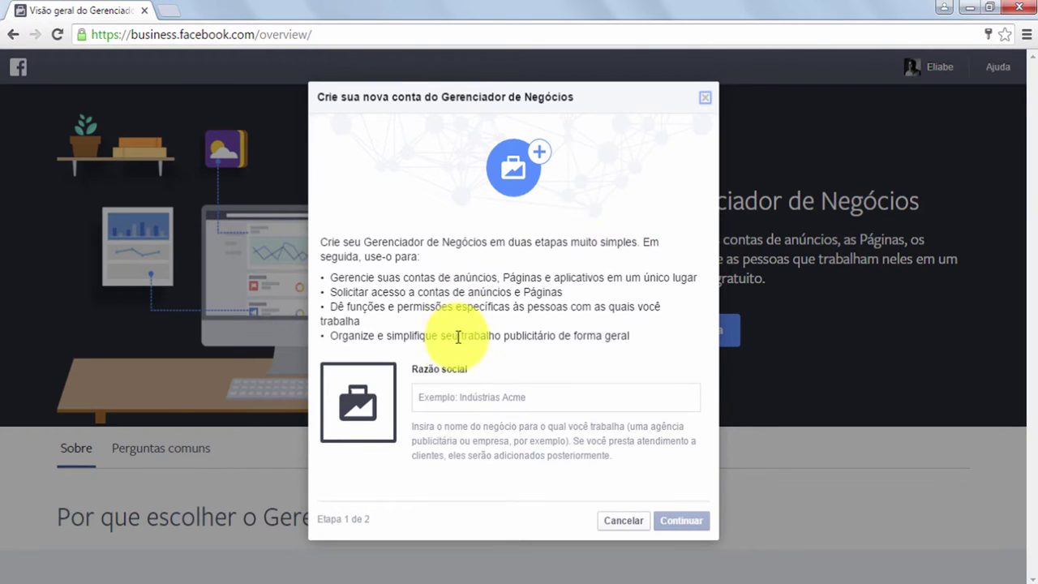
pyautogui.click(477, 395)
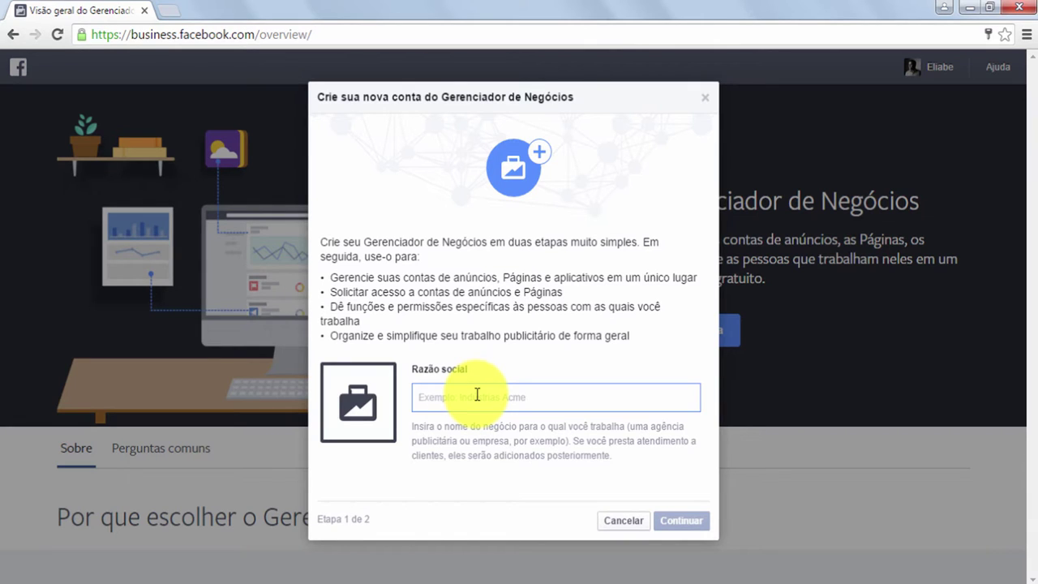
pyautogui.write('Eliabe Macêdo Photography')
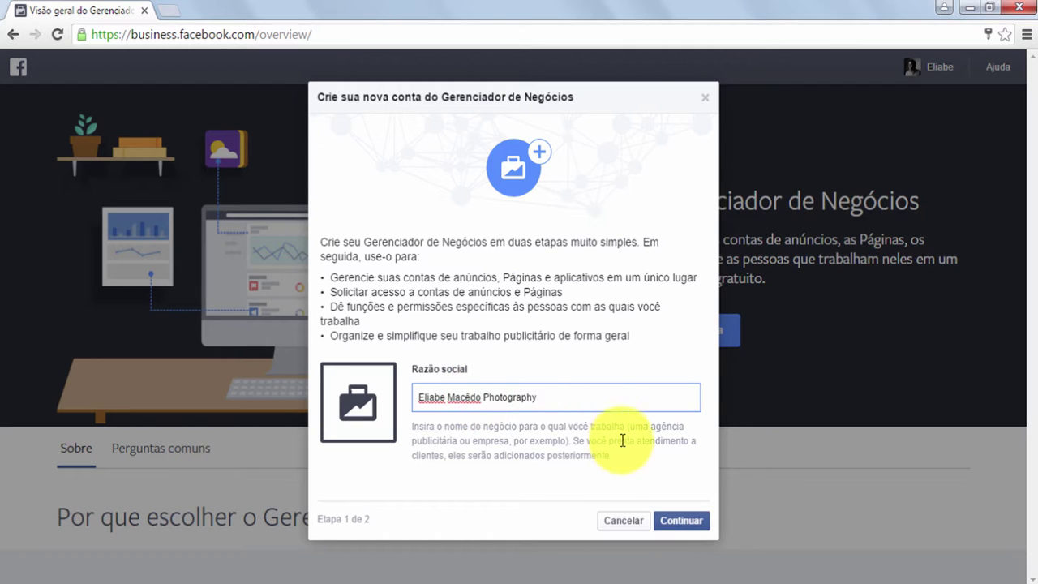
pyautogui.click(668, 526)
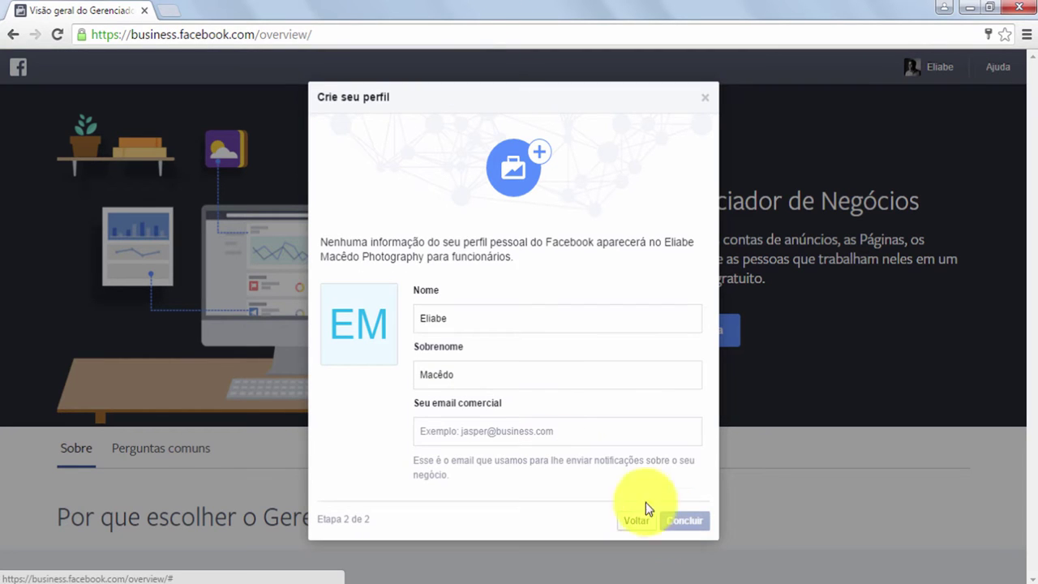
# Fill in the business e-mail, confirm the owner's name fields, and finish the account
pyautogui.click(516, 432)
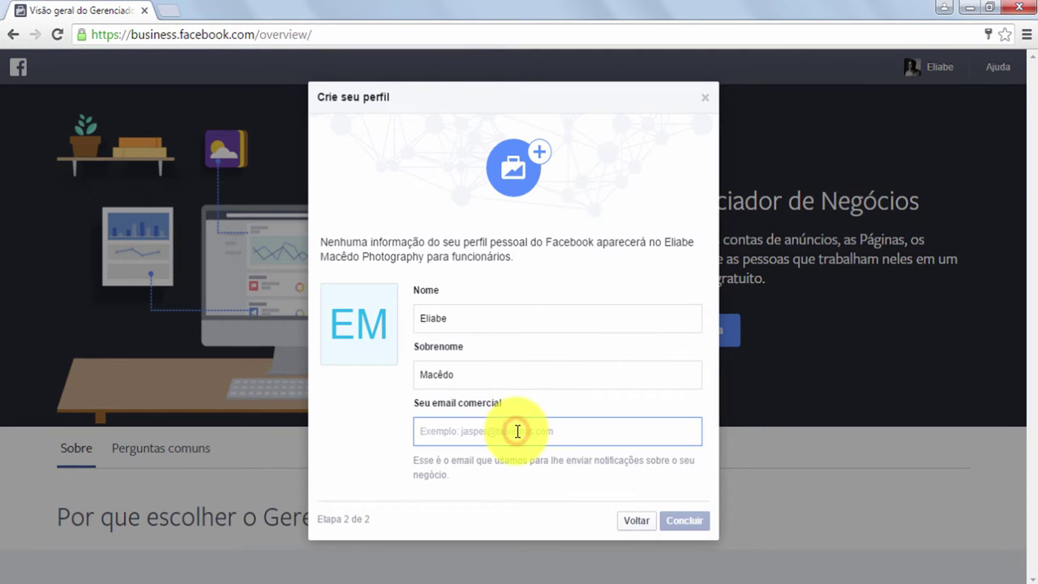
pyautogui.write('c')
pyautogui.click(517, 447)
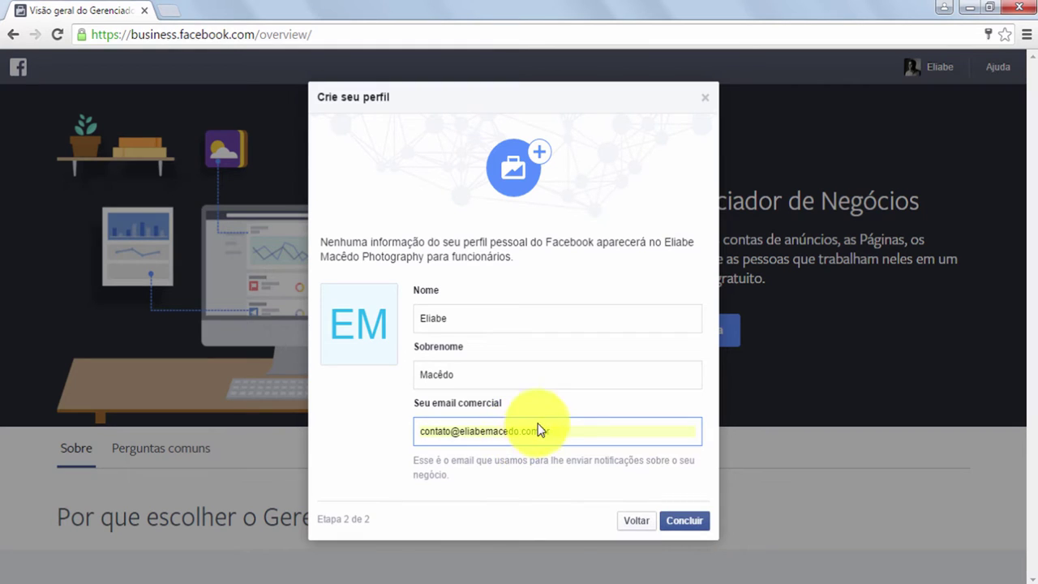
pyautogui.click(497, 320)
pyautogui.click(483, 374)
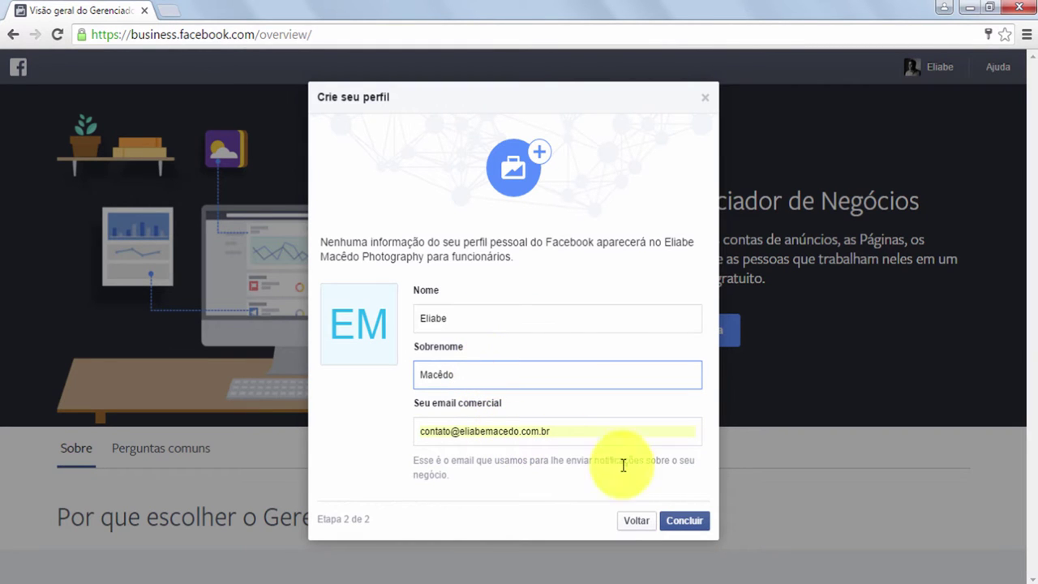
pyautogui.click(677, 523)
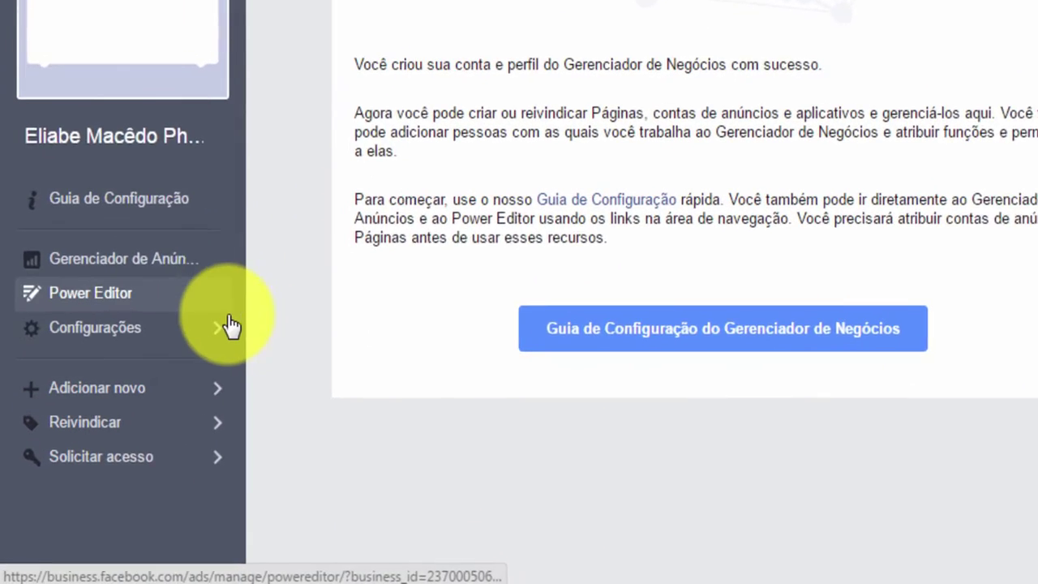
# Go to Configurações > Contas de anúncios for the new business
pyautogui.moveTo(120, 413)
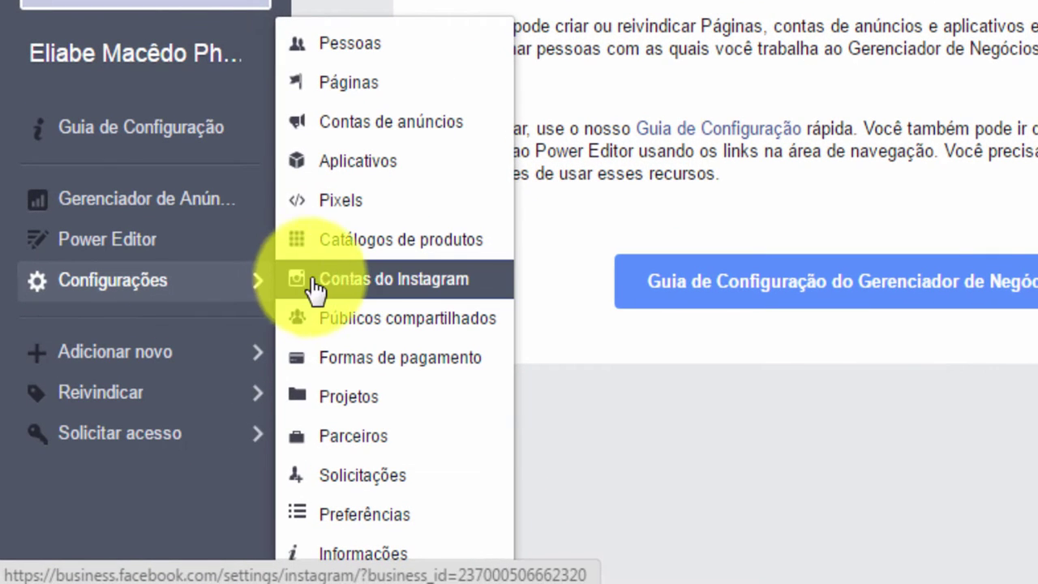
pyautogui.click(389, 125)
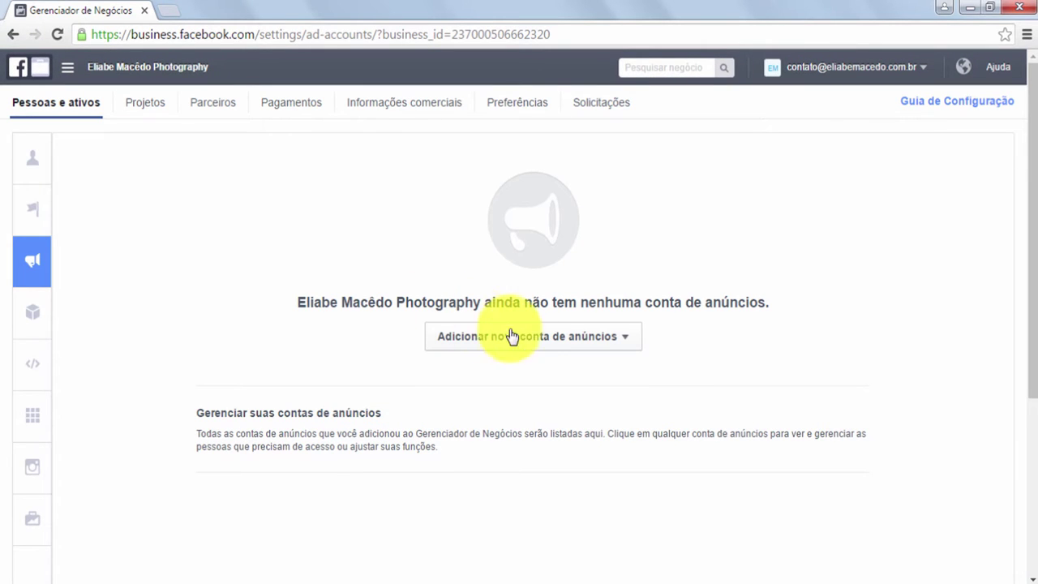
# Create new ad account Conta 1 for the business, with America/Sao Paulo time and BRL currency
pyautogui.click(535, 342)
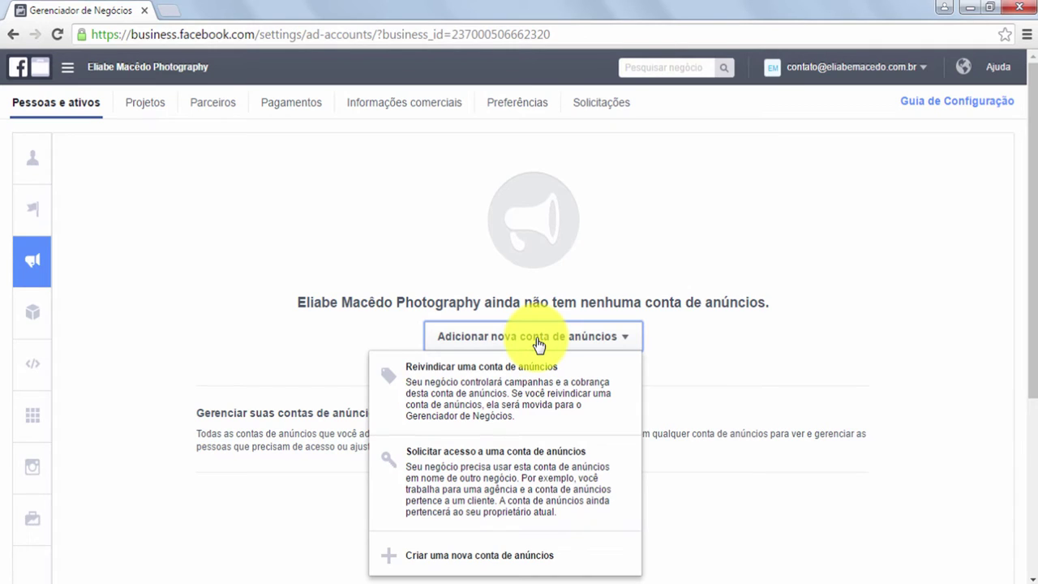
pyautogui.click(502, 558)
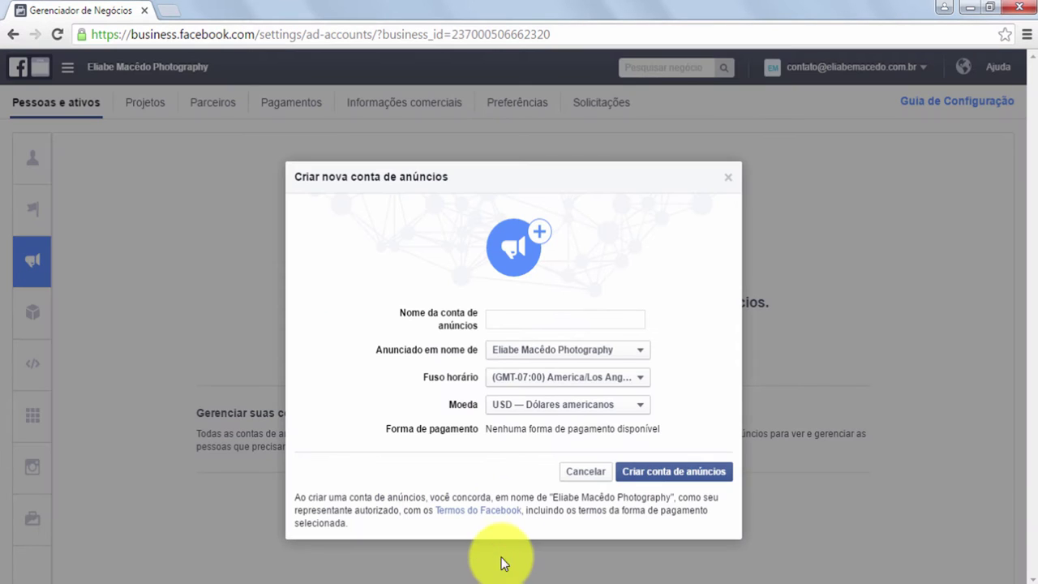
pyautogui.click(520, 321)
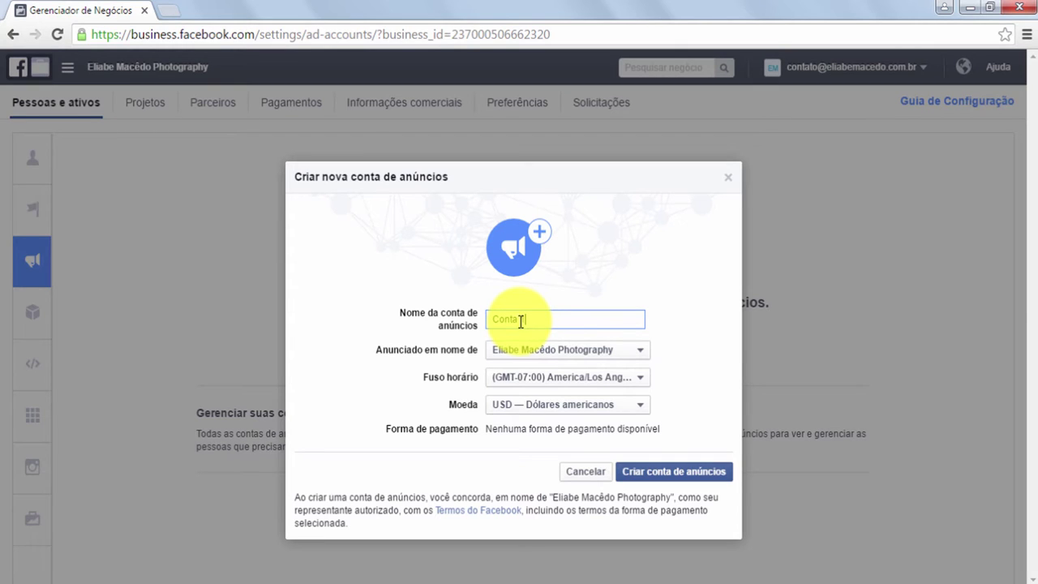
pyautogui.click(644, 351)
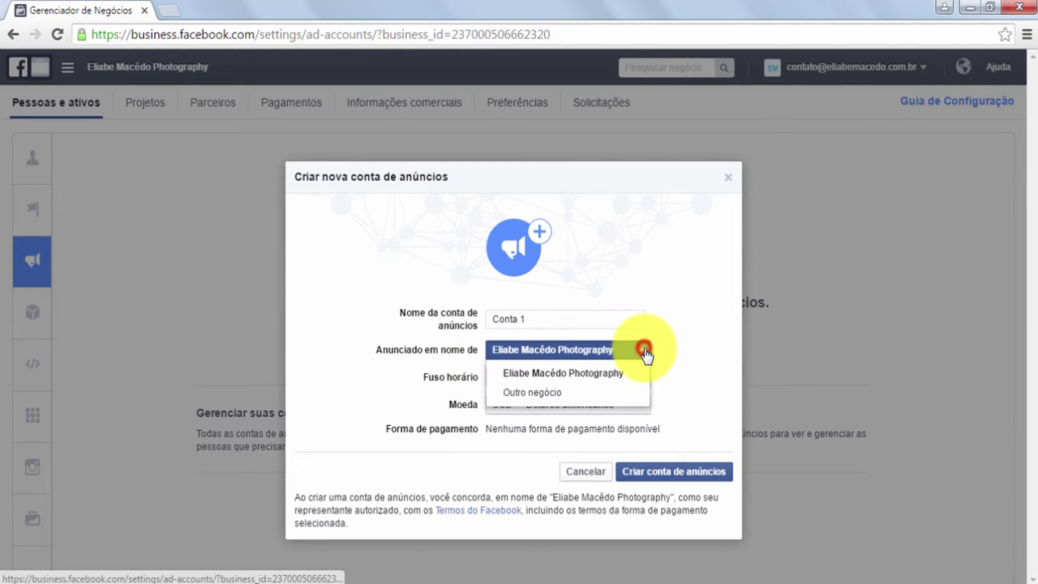
pyautogui.click(666, 361)
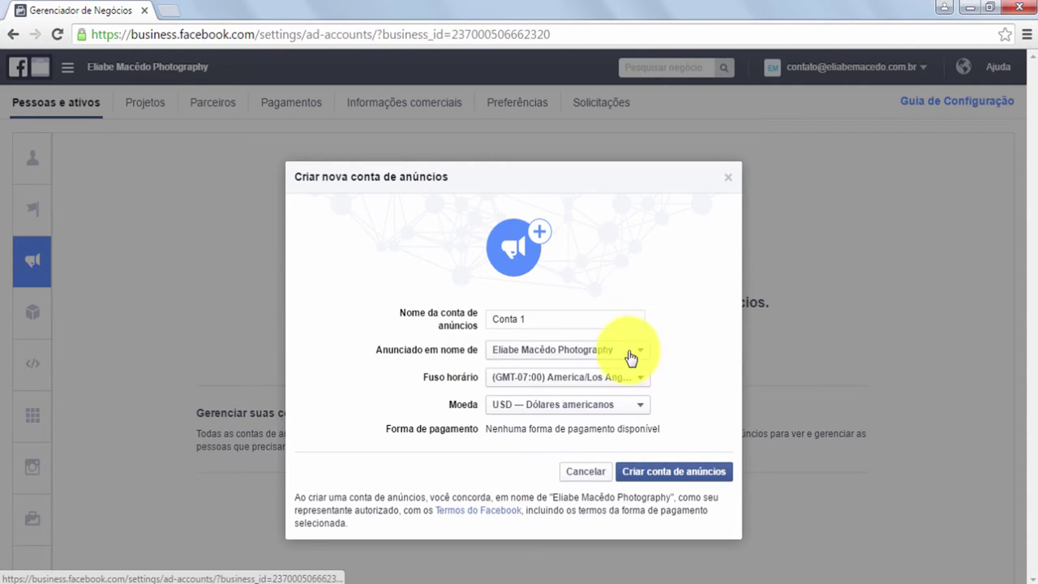
pyautogui.click(500, 377)
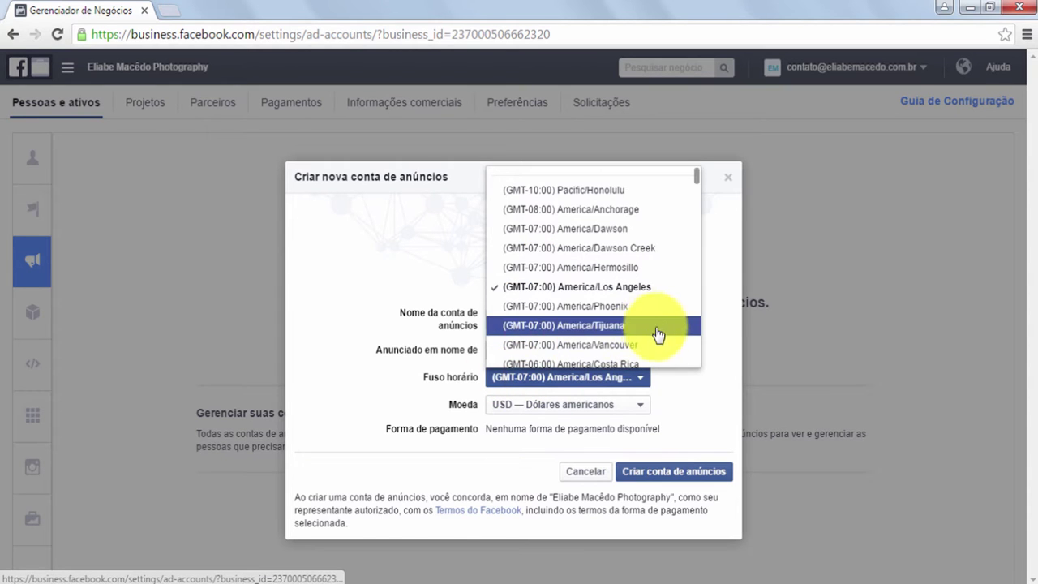
pyautogui.scroll(-5, 655, 292)
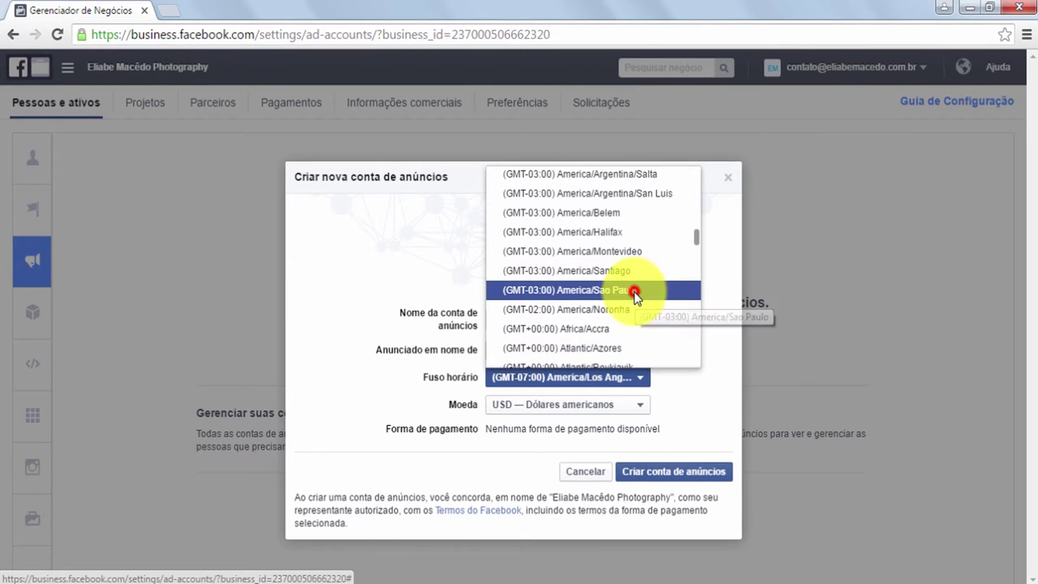
pyautogui.click(637, 291)
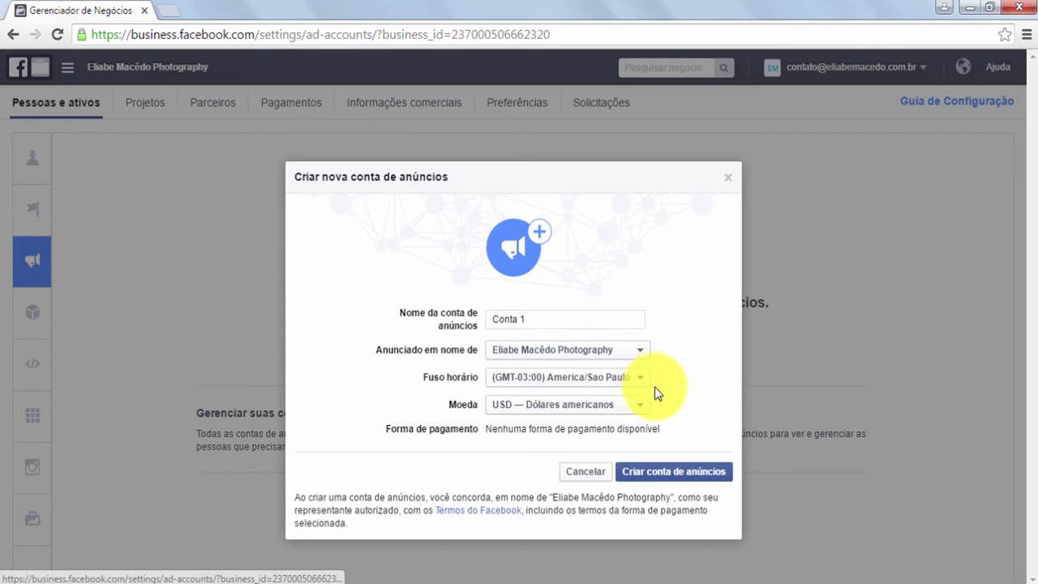
pyautogui.click(630, 405)
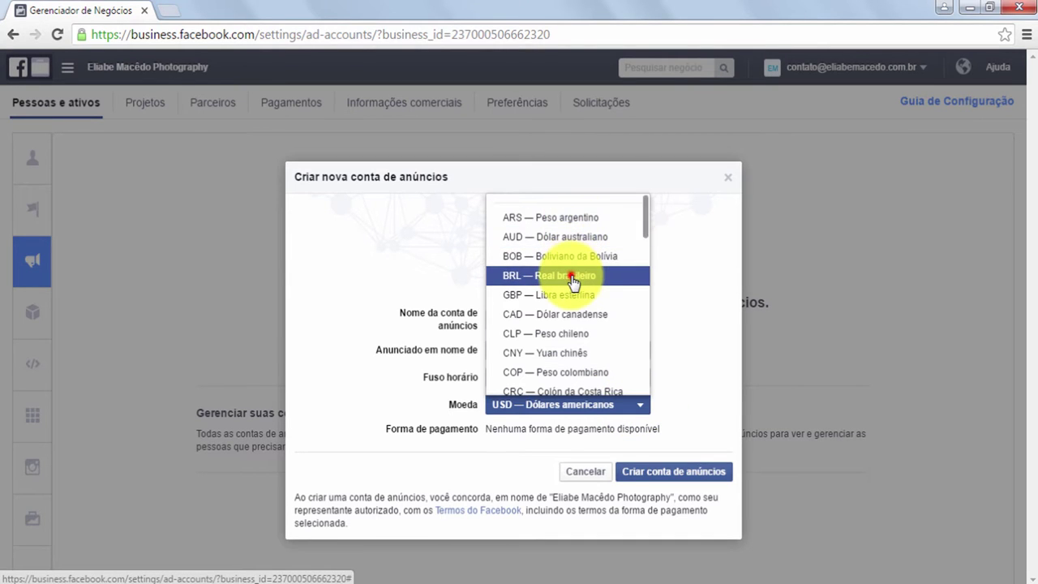
pyautogui.click(573, 276)
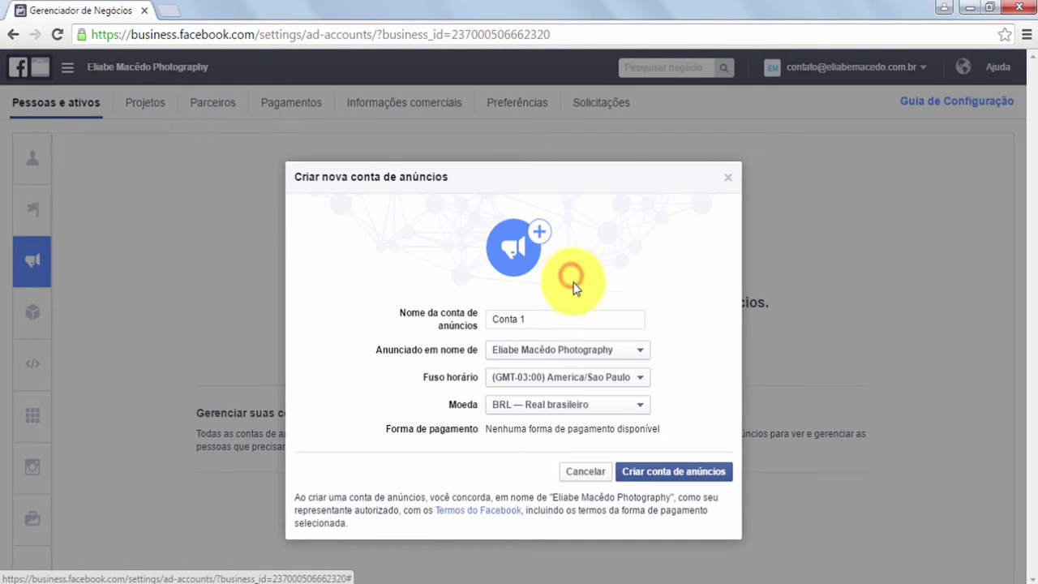
pyautogui.click(672, 474)
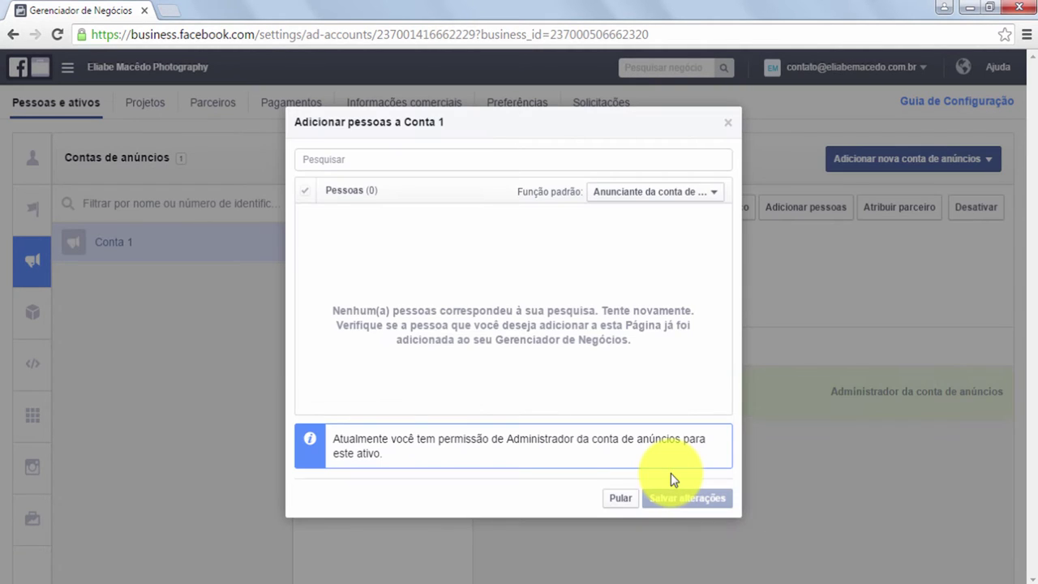
# Skip adding people to Conta 1 and dismiss the creation confirmation
pyautogui.click(621, 502)
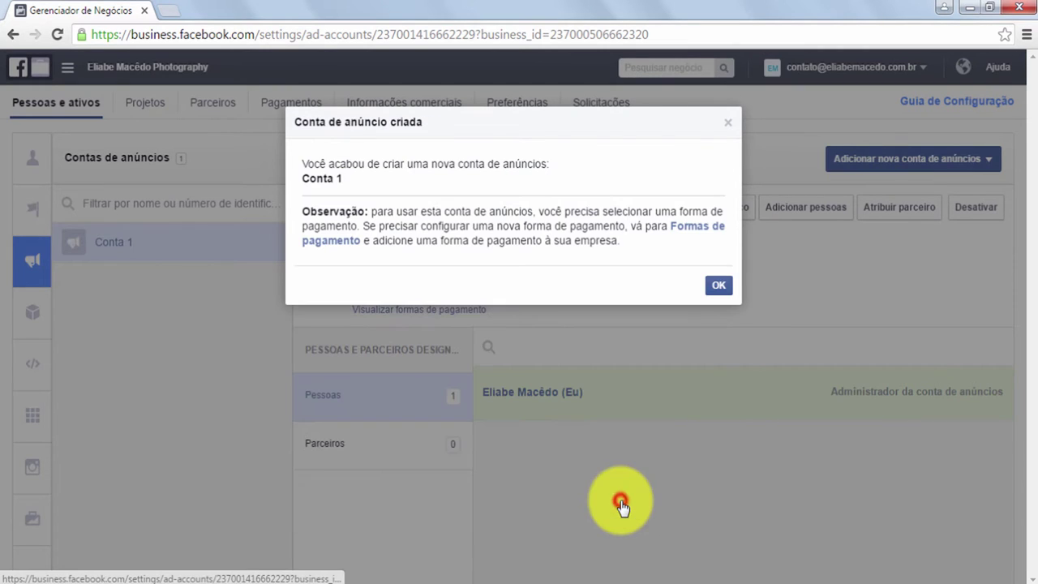
pyautogui.click(714, 287)
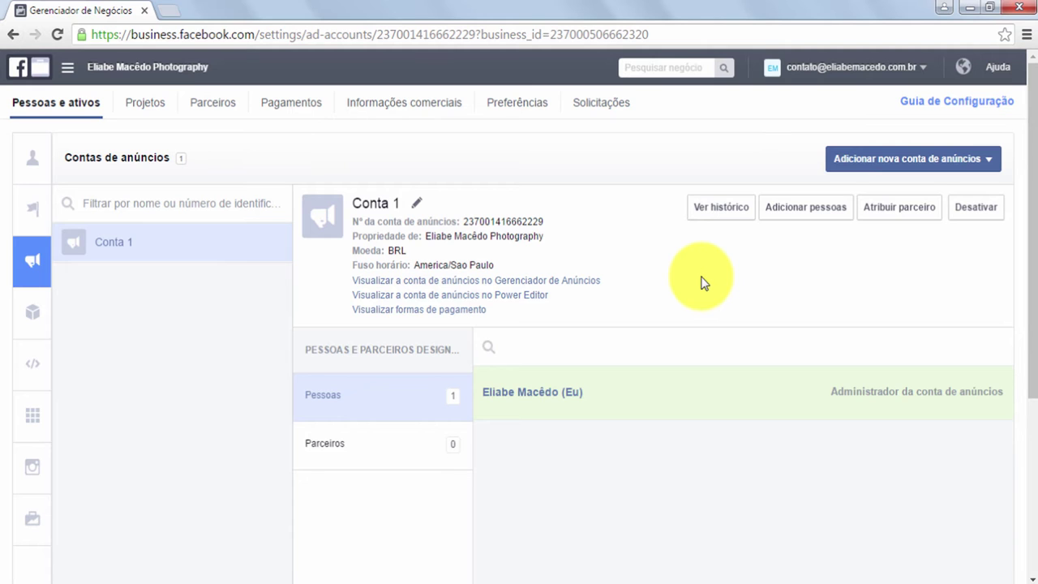
# Create ad account Conta 2 with America/Sao Paulo time and BRL, skipping people and confirmation
pyautogui.click(863, 163)
pyautogui.click(803, 378)
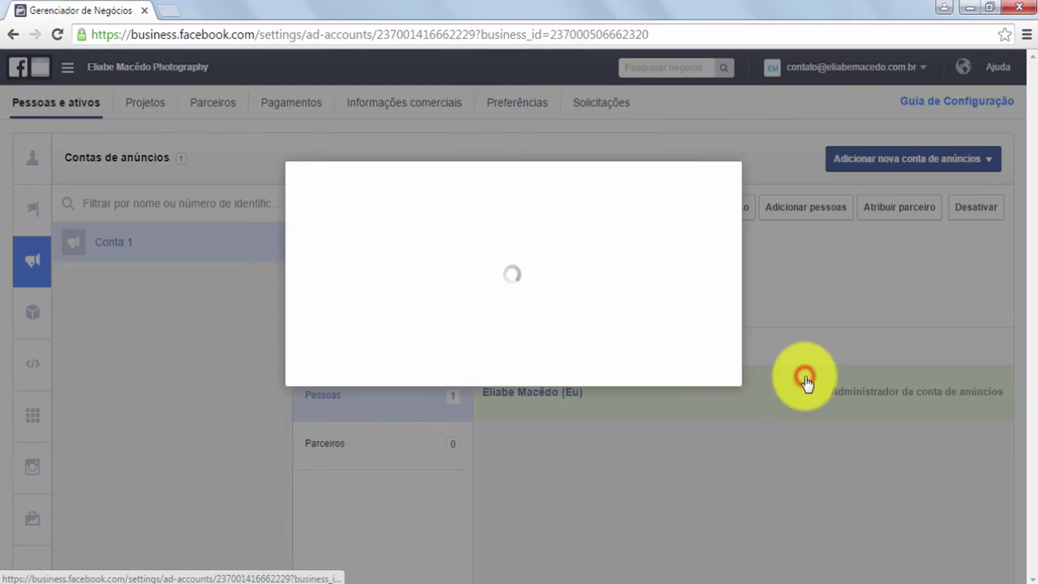
pyautogui.click(551, 324)
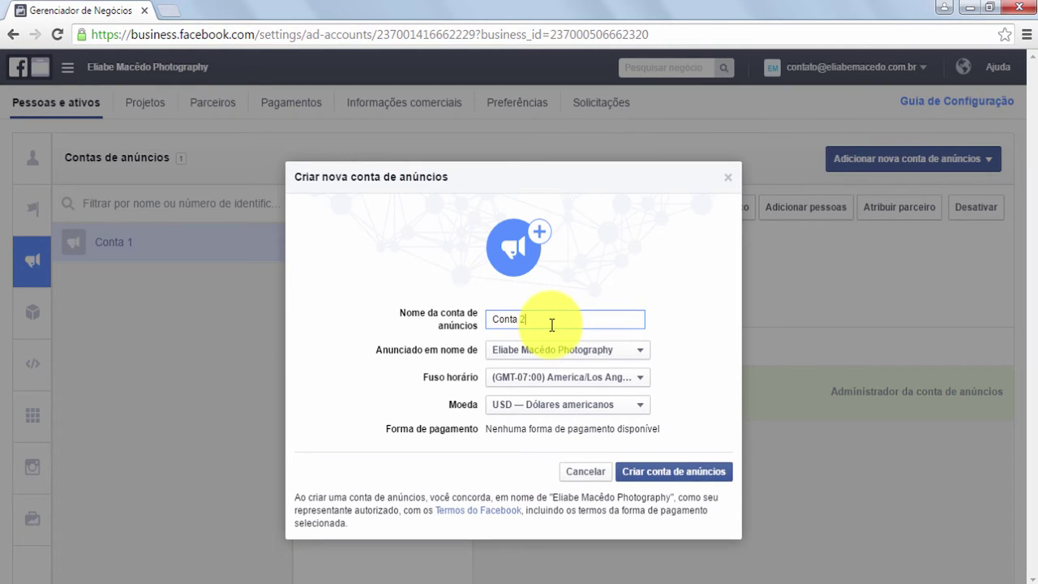
pyautogui.click(562, 380)
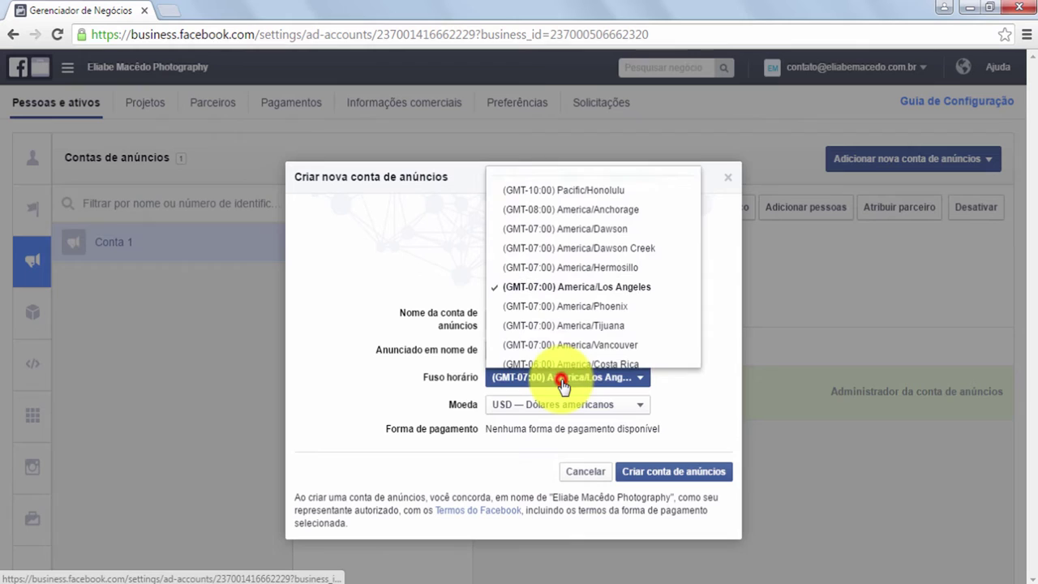
pyautogui.scroll(-2, 635, 301)
pyautogui.scroll(-10, 635, 301)
pyautogui.click(641, 328)
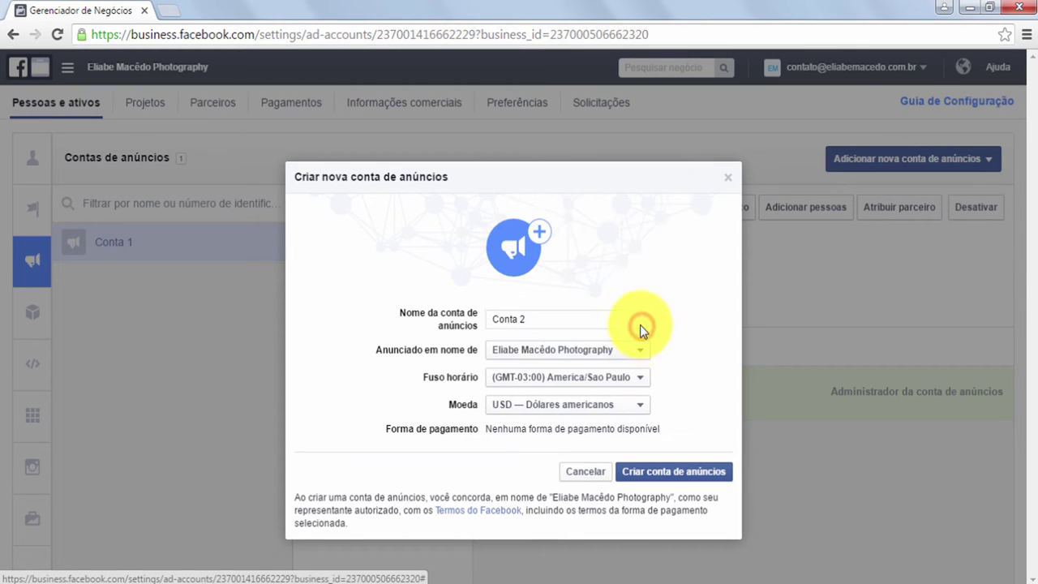
pyautogui.click(611, 414)
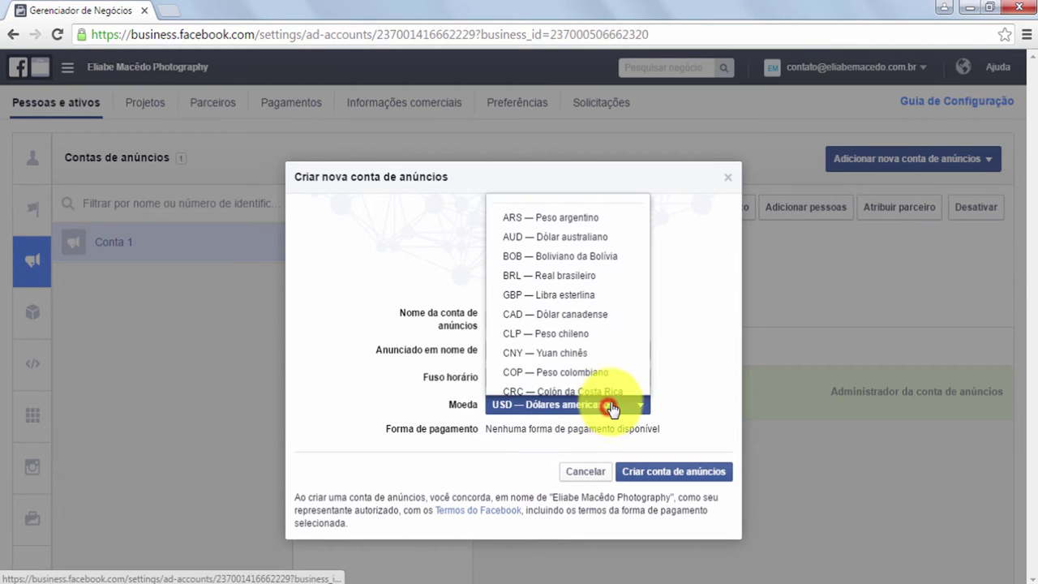
pyautogui.click(601, 273)
pyautogui.click(661, 472)
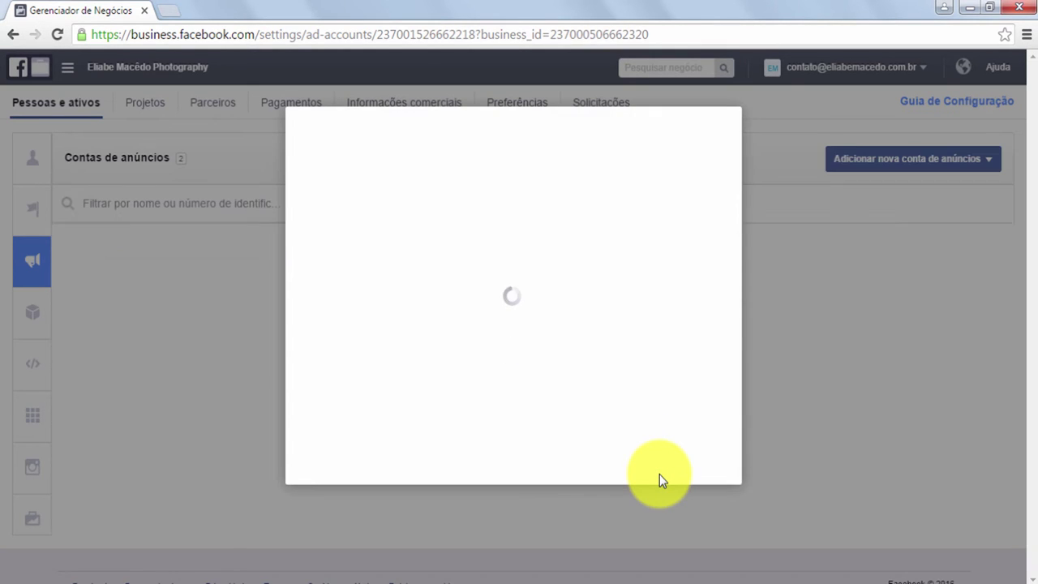
pyautogui.click(619, 498)
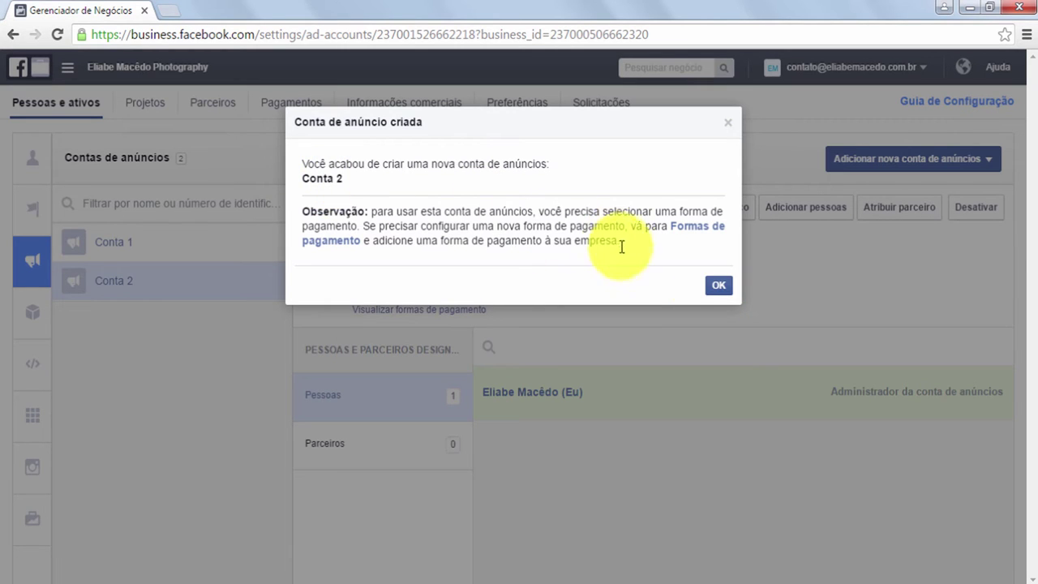
pyautogui.click(712, 285)
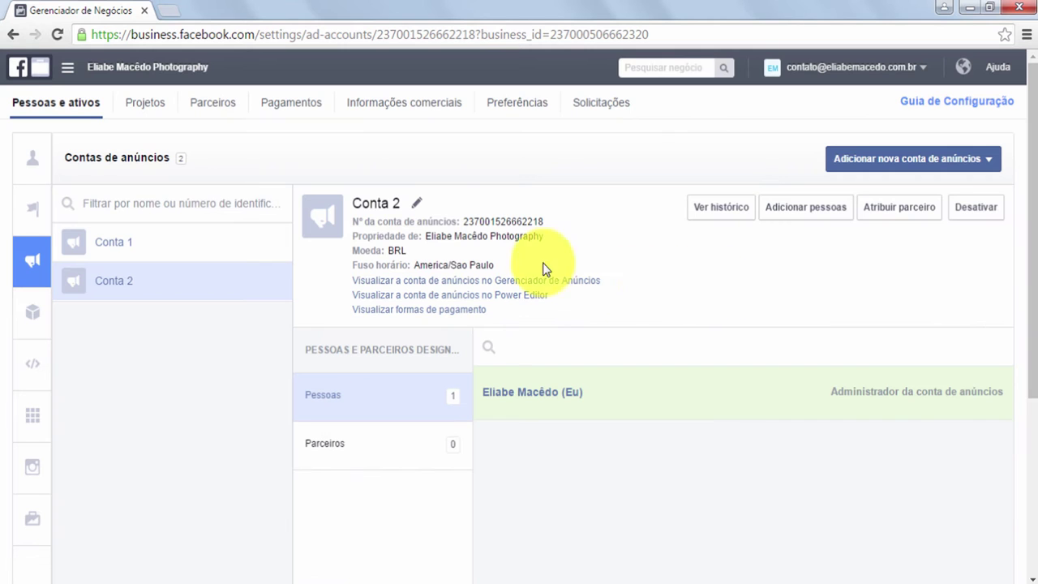
# Review Conta 1 and Conta 2 details, then open the Contas do Instagram settings
pyautogui.click(120, 245)
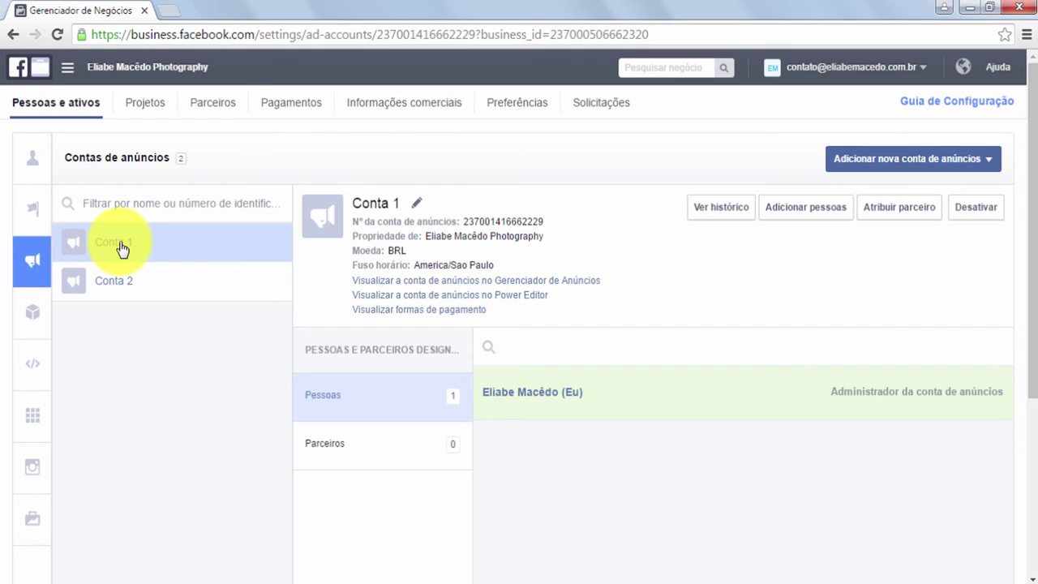
pyautogui.click(125, 281)
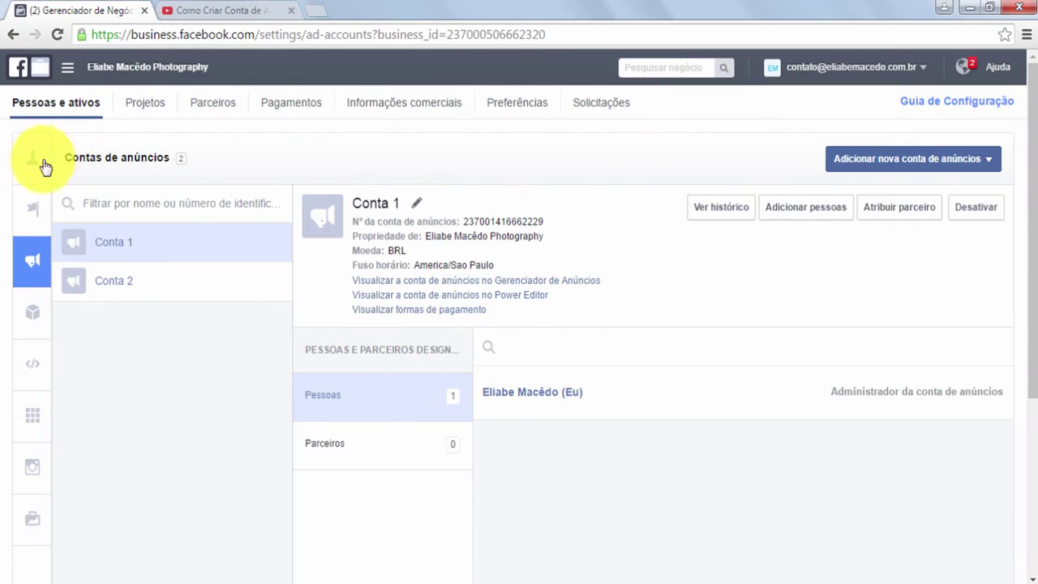
pyautogui.moveTo(36, 201)
pyautogui.click(74, 471)
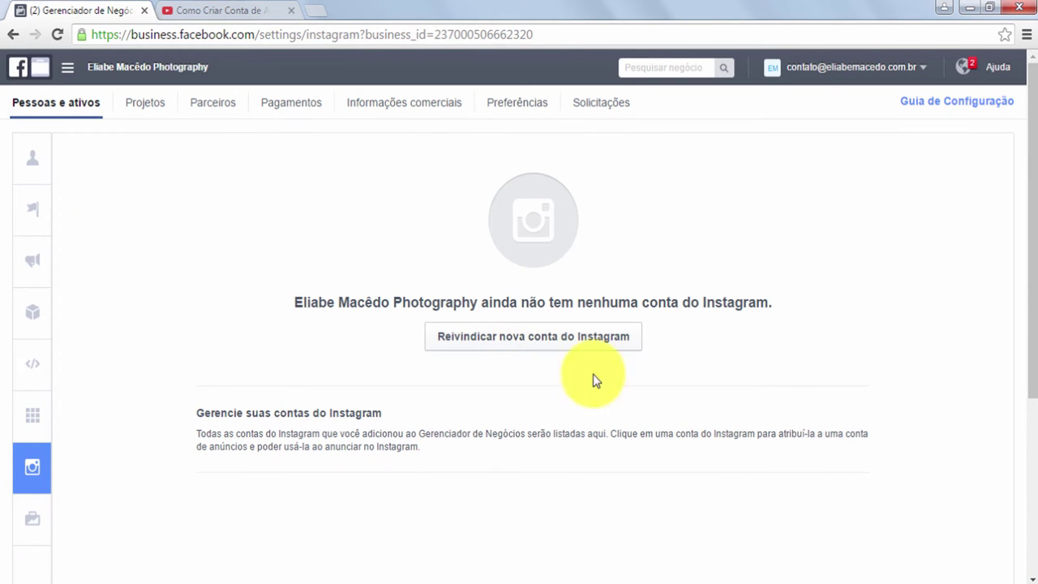
# Claim a new Instagram account by entering its username and password
pyautogui.click(516, 345)
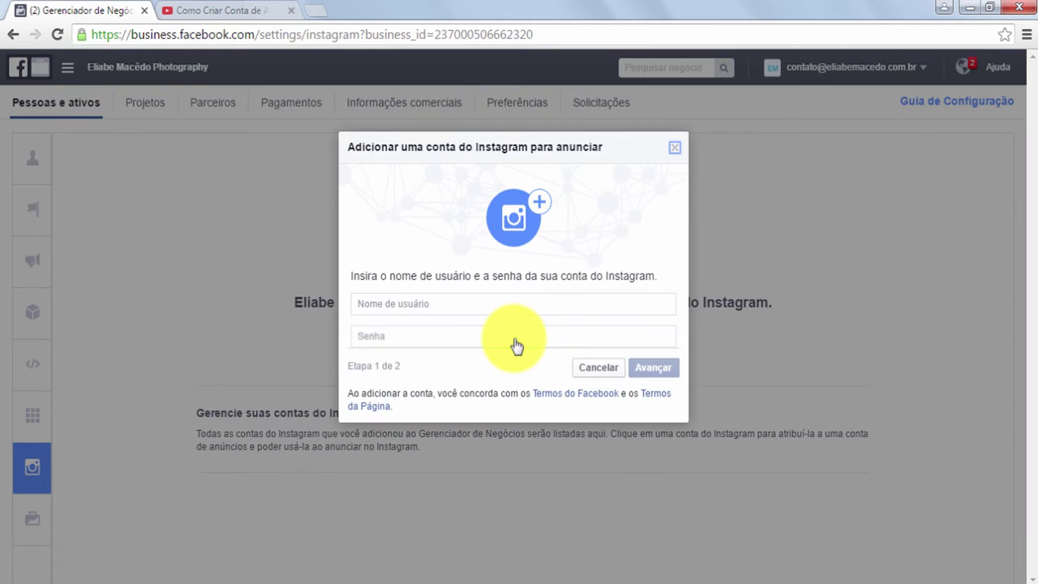
pyautogui.click(497, 308)
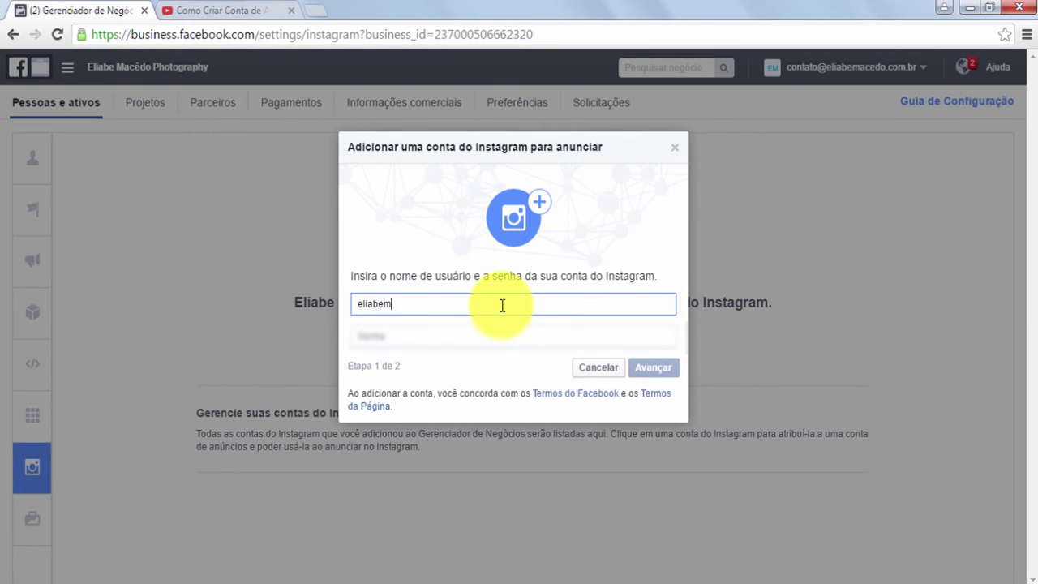
pyautogui.press('Tab')
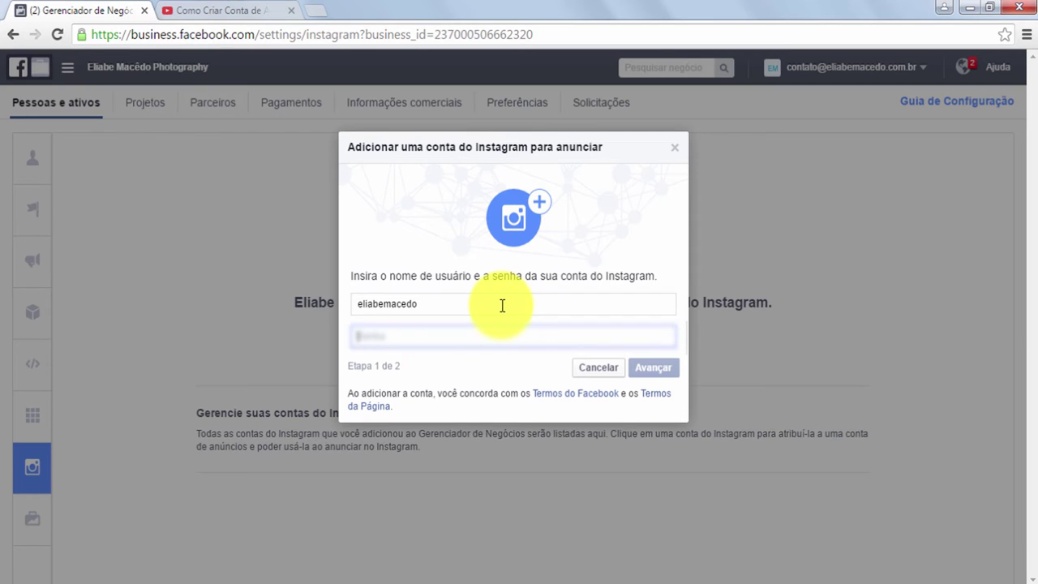
pyautogui.write('e')
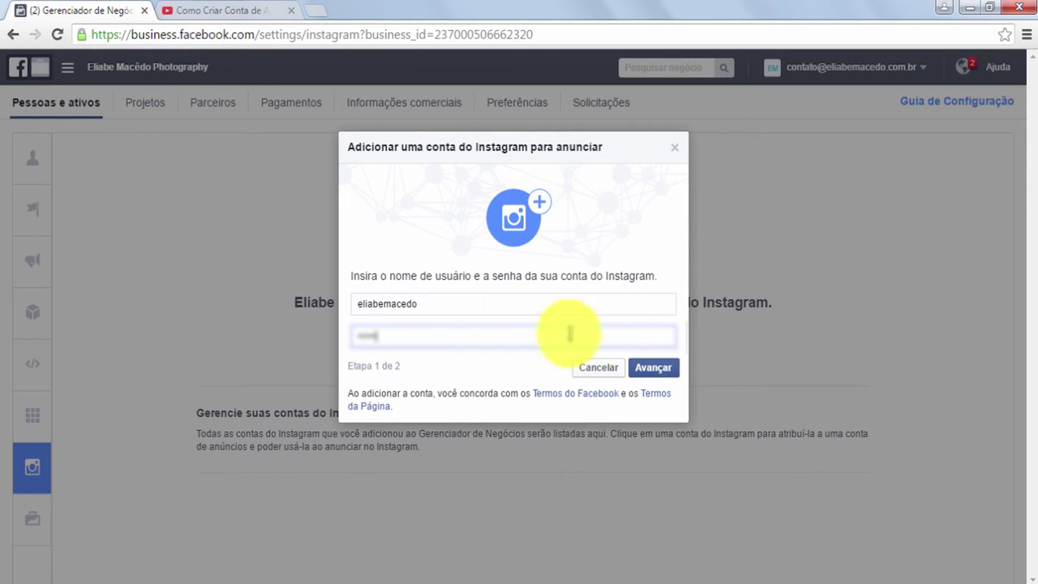
pyautogui.click(647, 371)
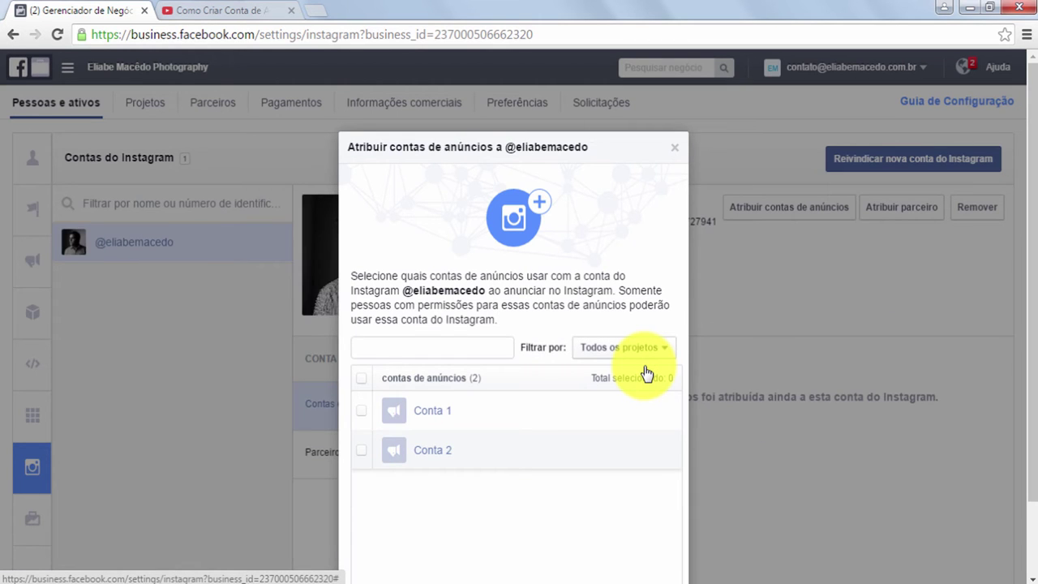
# Assign the Conta 1 ad account to the Instagram account and finish
pyautogui.click(362, 414)
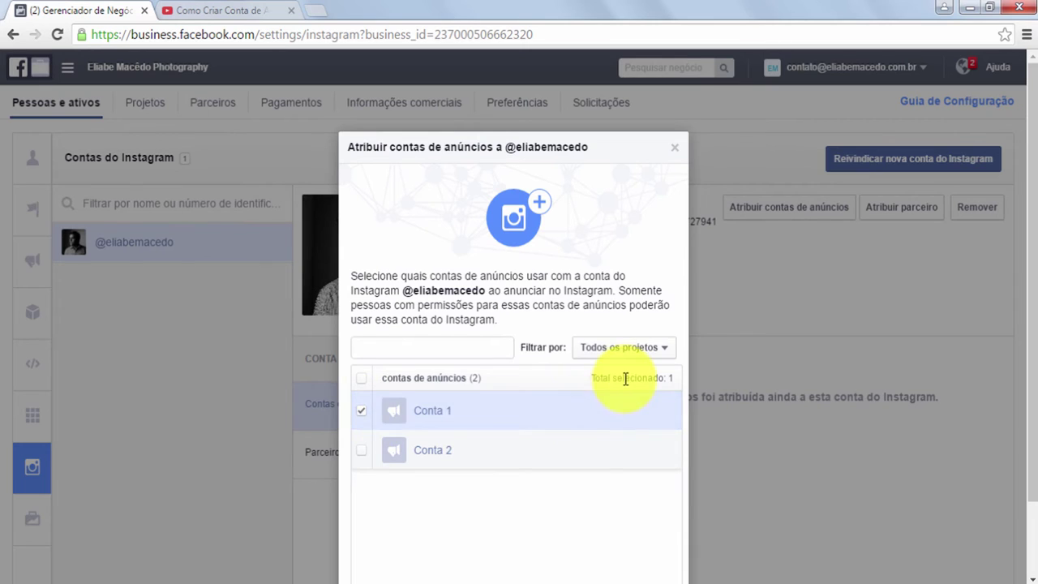
pyautogui.scroll(-1, 622, 382)
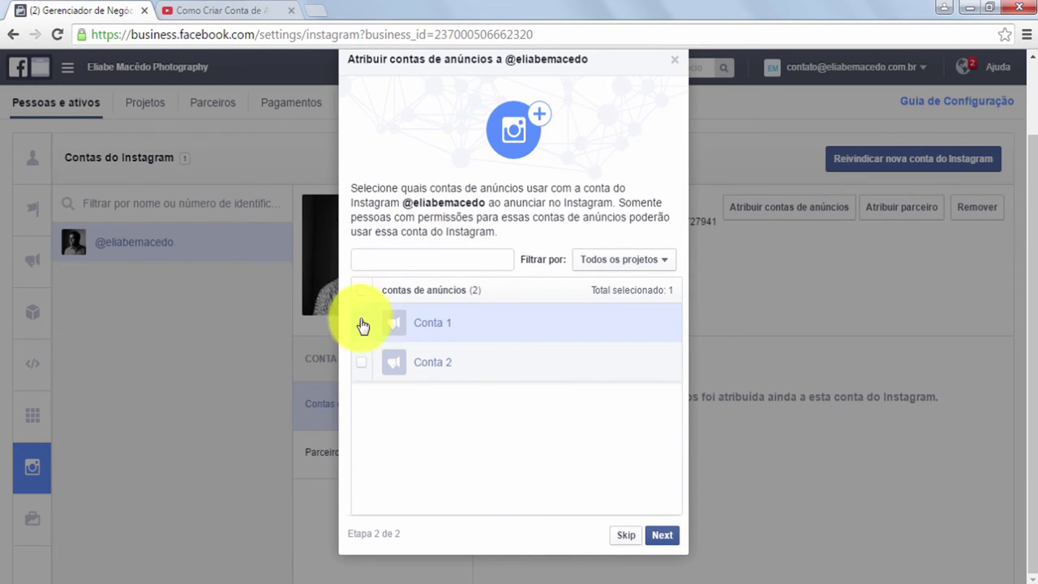
pyautogui.click(661, 537)
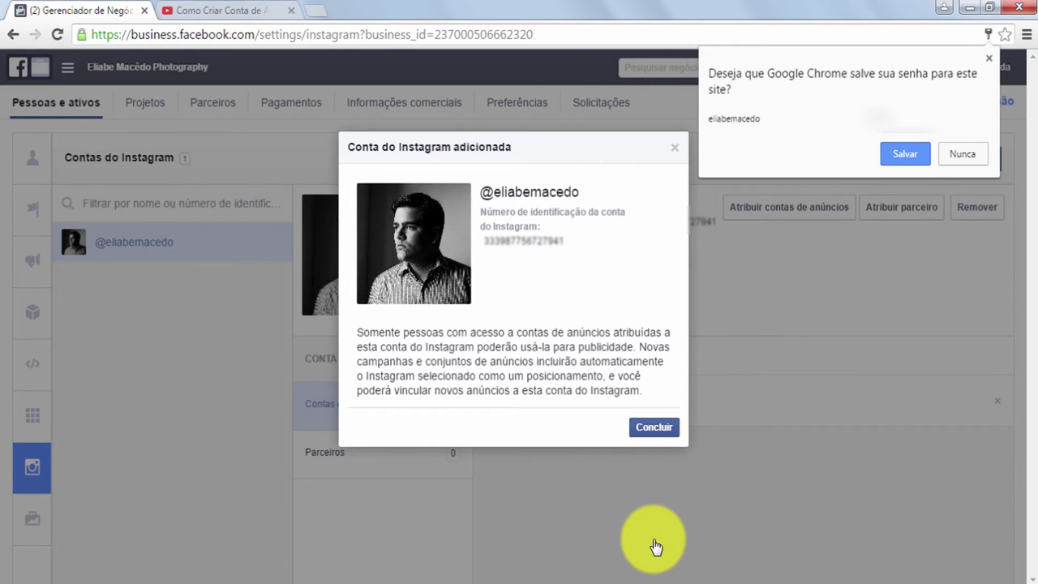
pyautogui.click(653, 430)
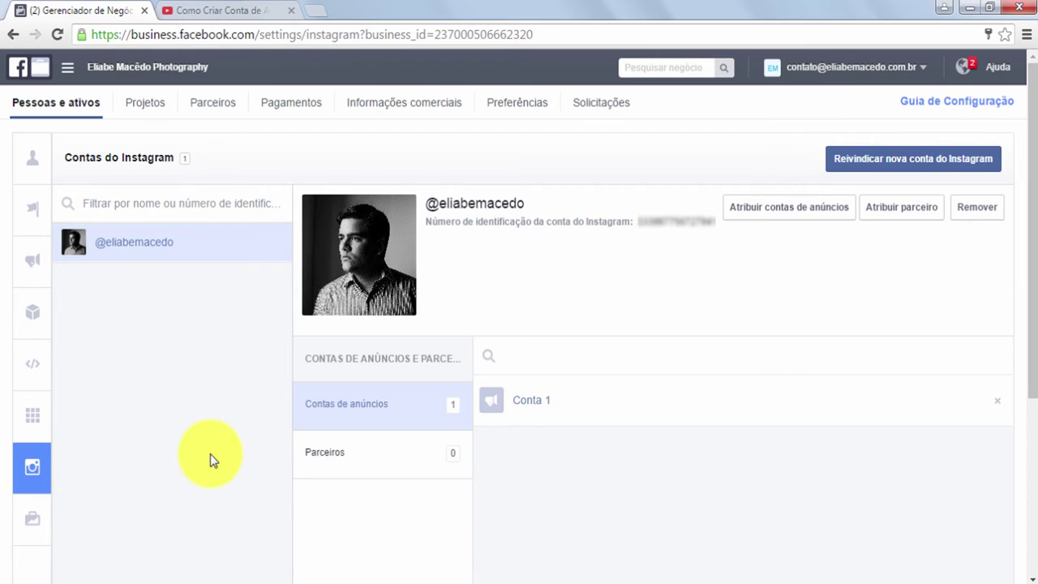
pyautogui.moveTo(32, 301)
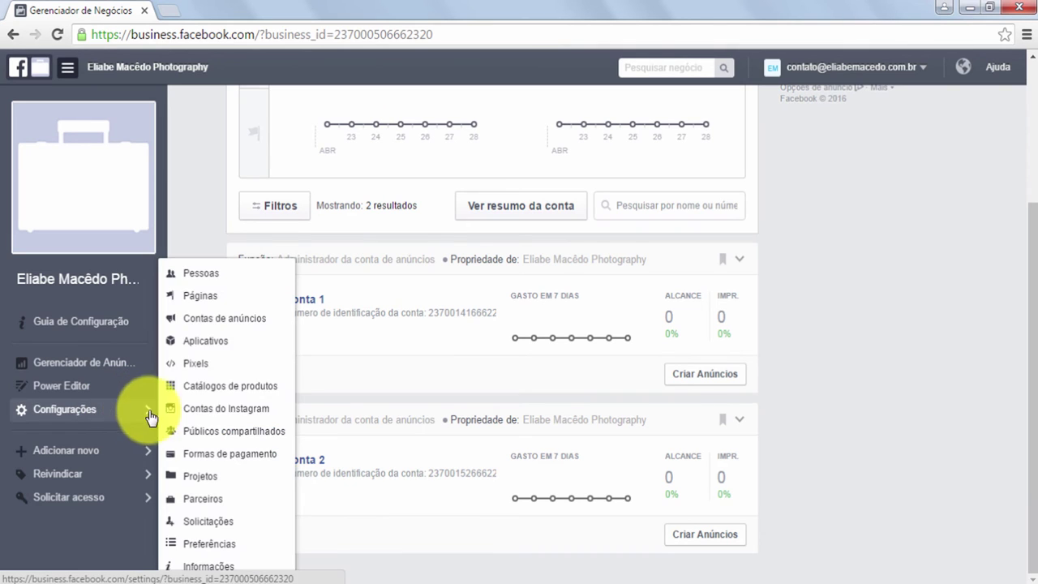
# Open the Páginas settings and expand the Adicionar nova Página options
pyautogui.click(214, 300)
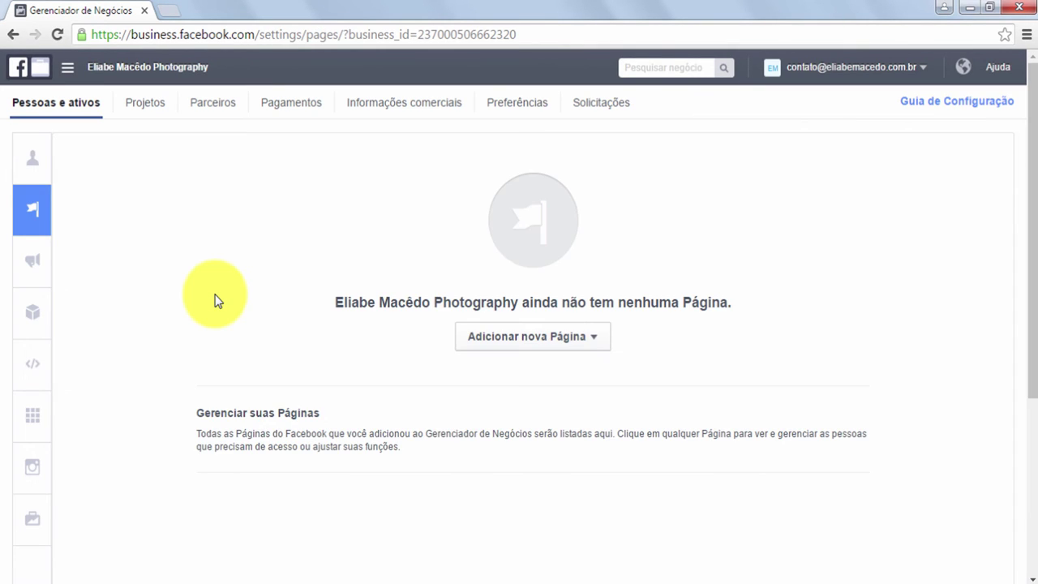
pyautogui.click(552, 339)
pyautogui.scroll(-1, 568, 348)
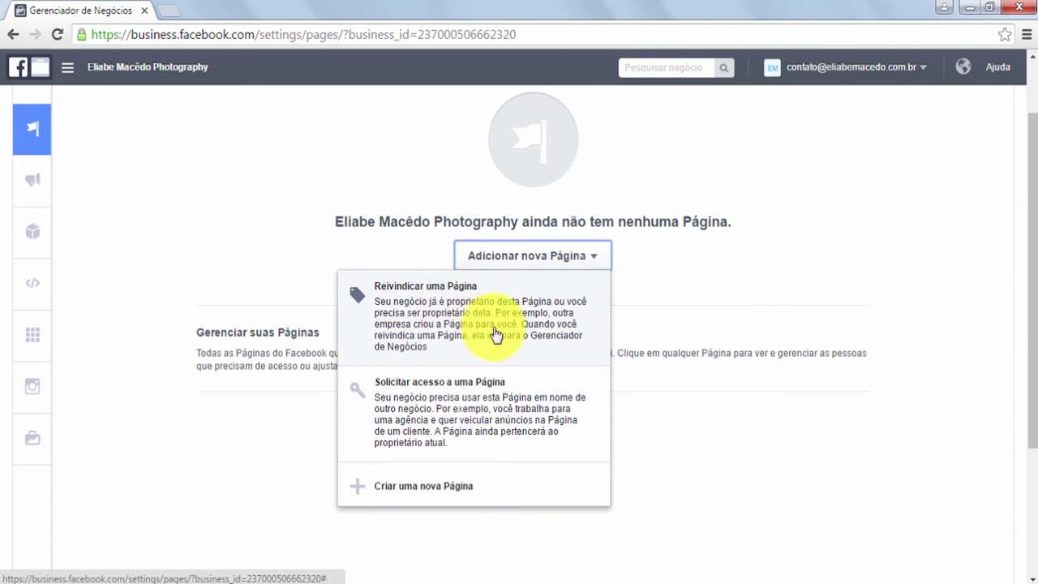
# Claim the existing photography Page found by name, accept approval, and return to the business overview
pyautogui.click(435, 320)
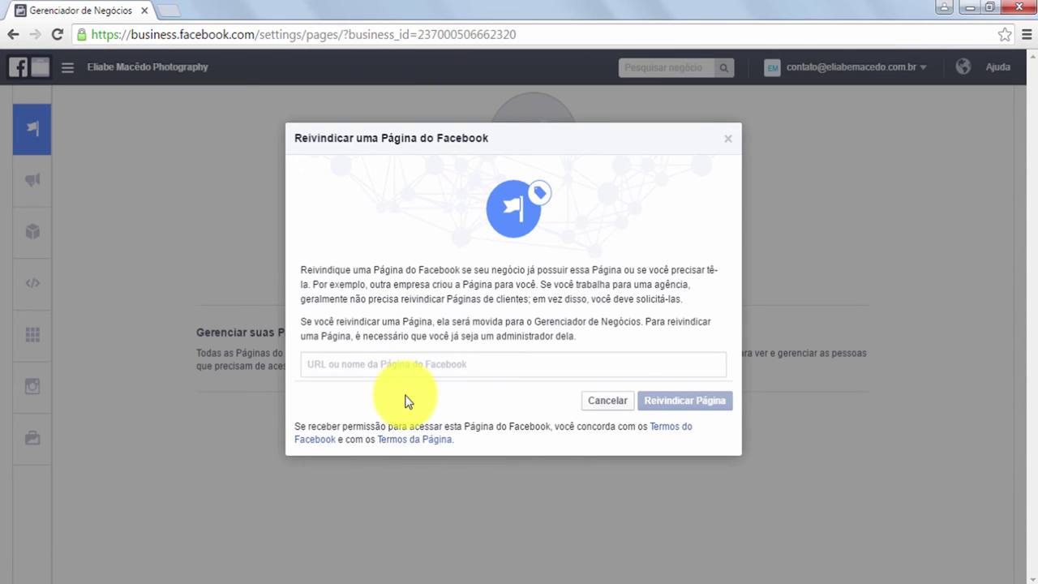
pyautogui.write('Eliabe')
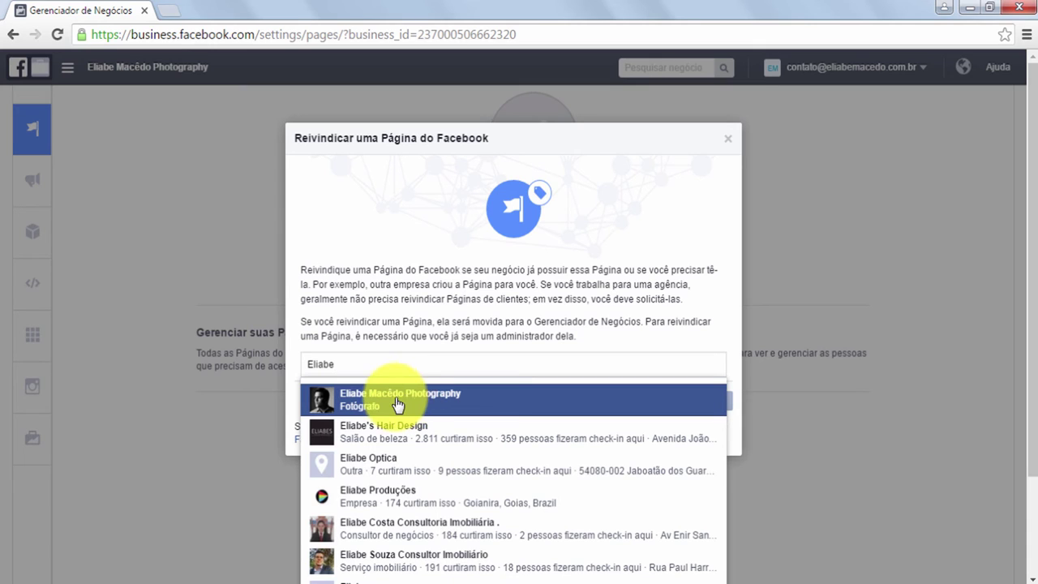
pyautogui.click(403, 402)
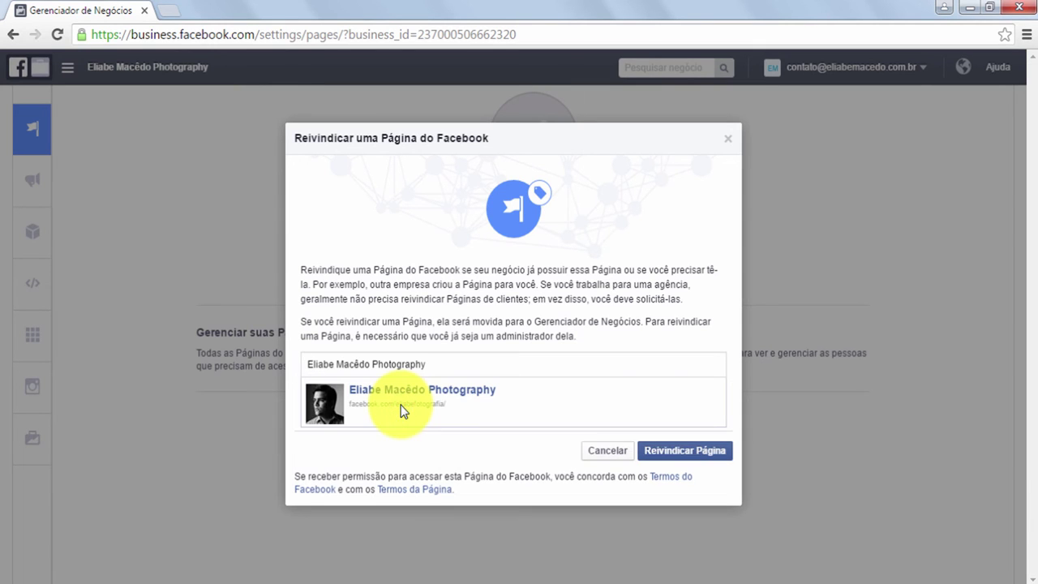
pyautogui.click(673, 454)
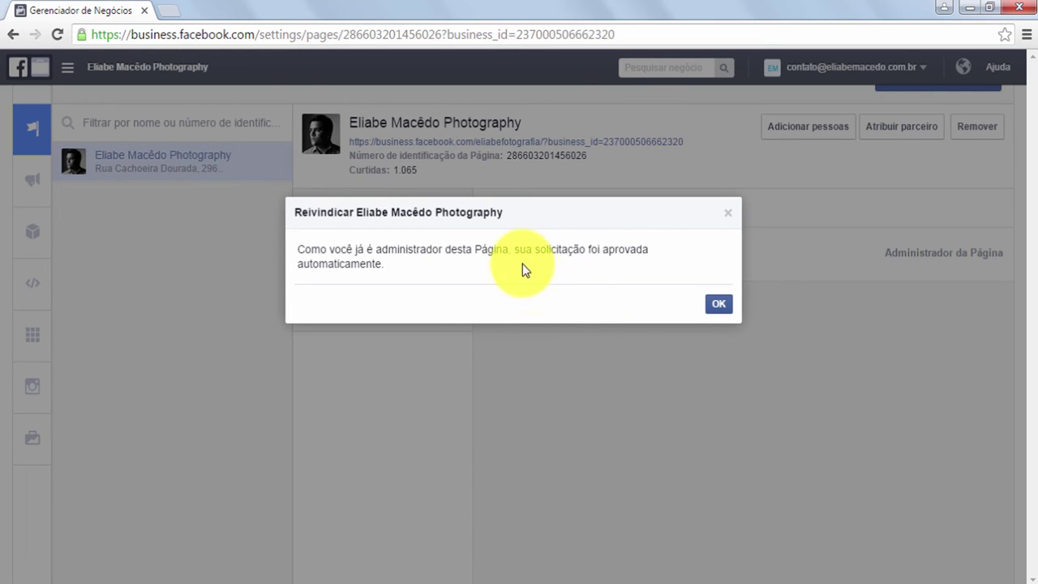
pyautogui.click(719, 306)
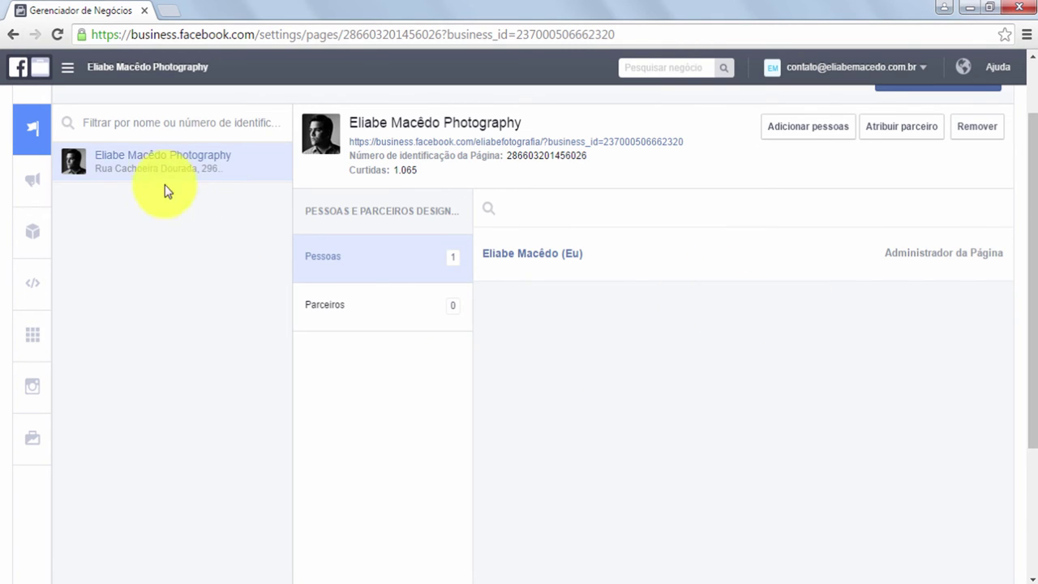
pyautogui.moveTo(46, 175)
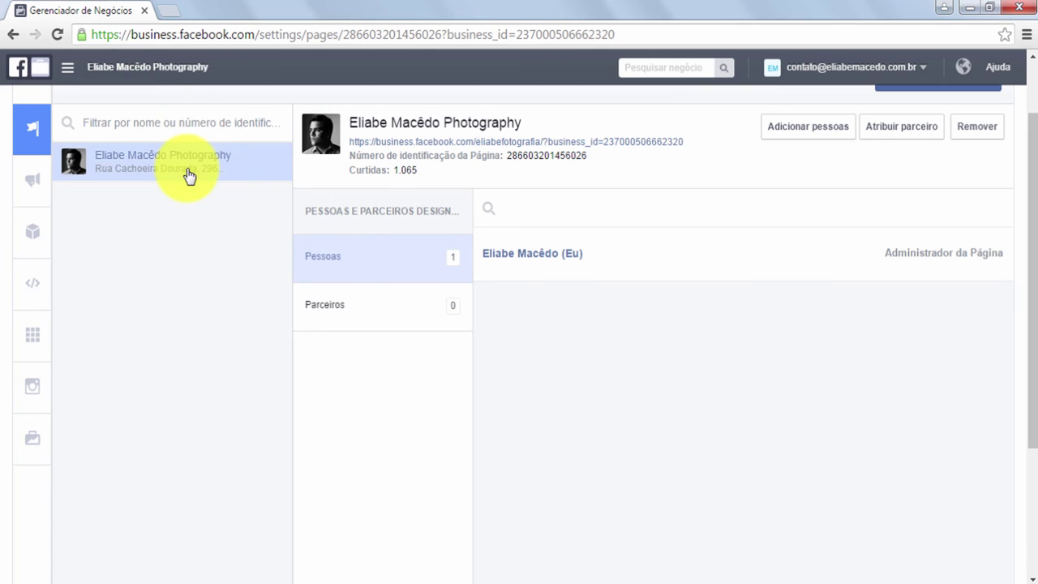
pyautogui.click(118, 71)
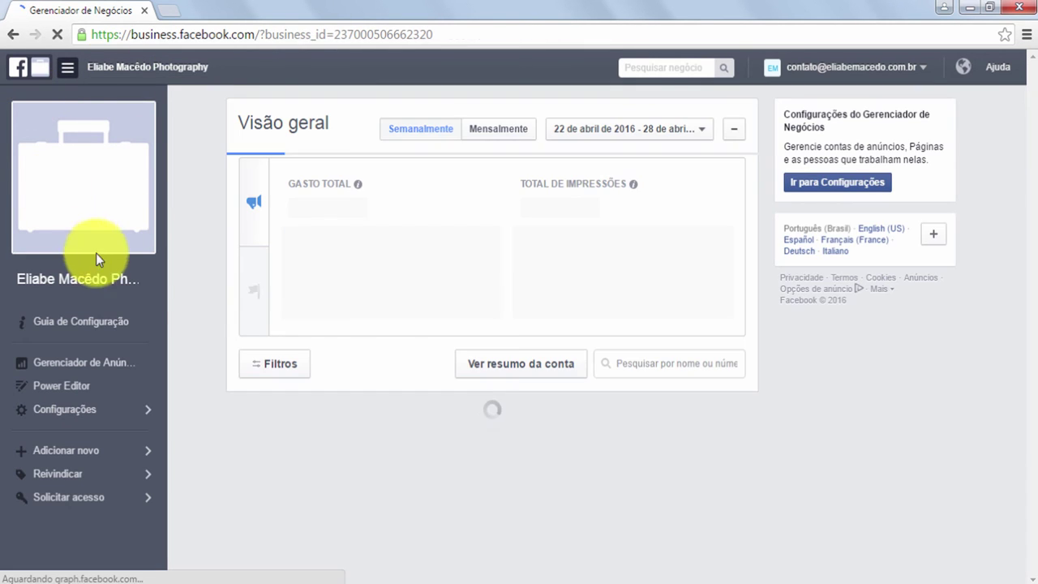
# Open the business's Formas de pagamento settings from the Configurações sidebar menu
pyautogui.scroll(-3, 302, 286)
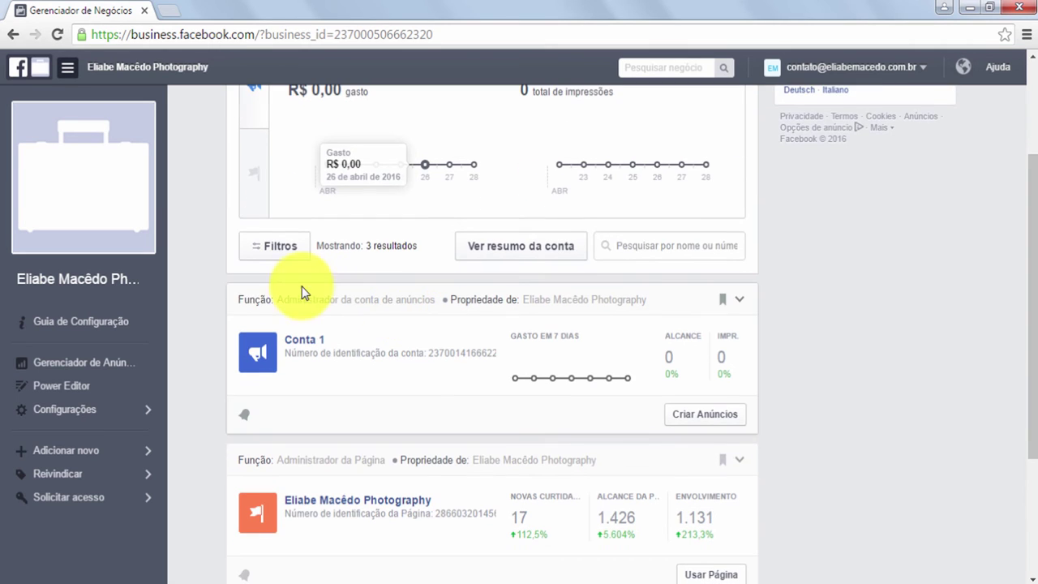
pyautogui.scroll(-1, 209, 292)
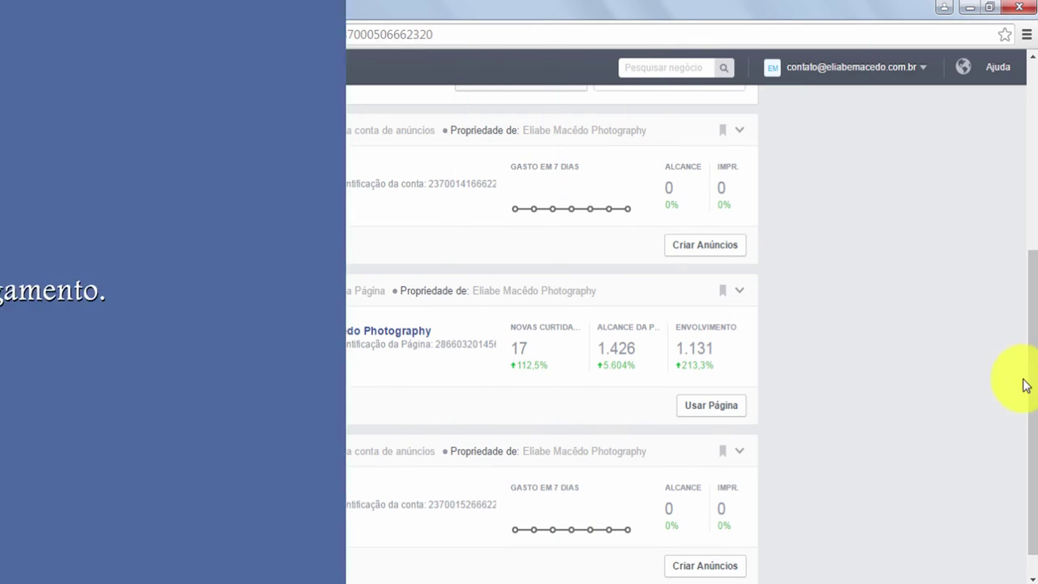
pyautogui.moveTo(1030, 373); pyautogui.dragTo(1019, 274)
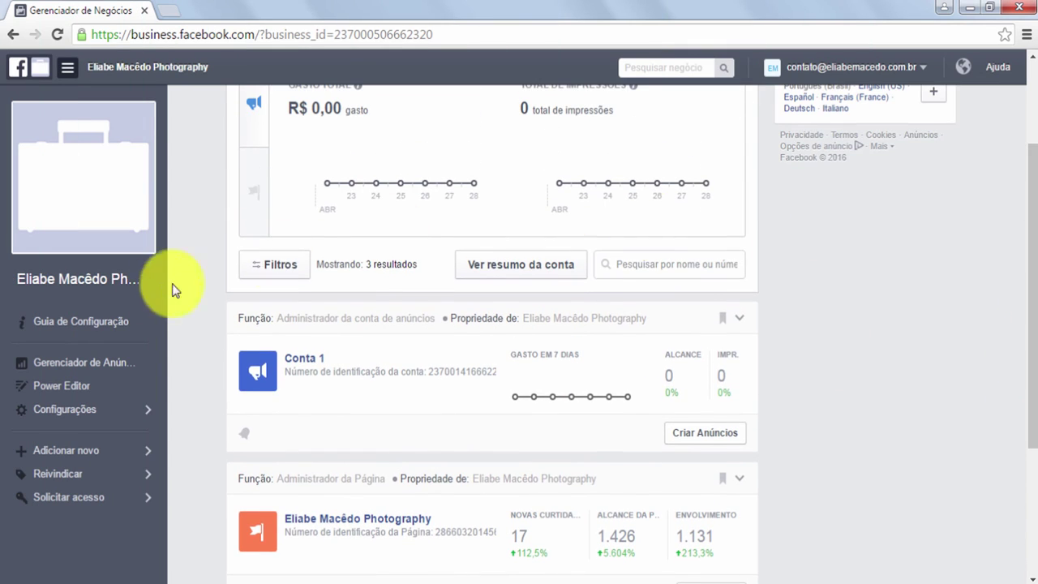
pyautogui.moveTo(85, 423)
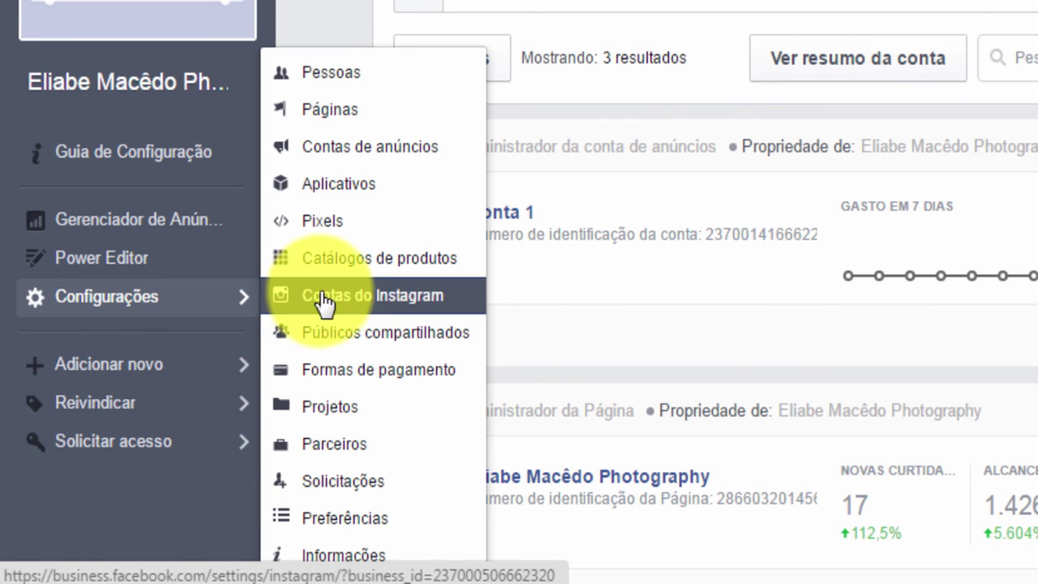
pyautogui.click(354, 373)
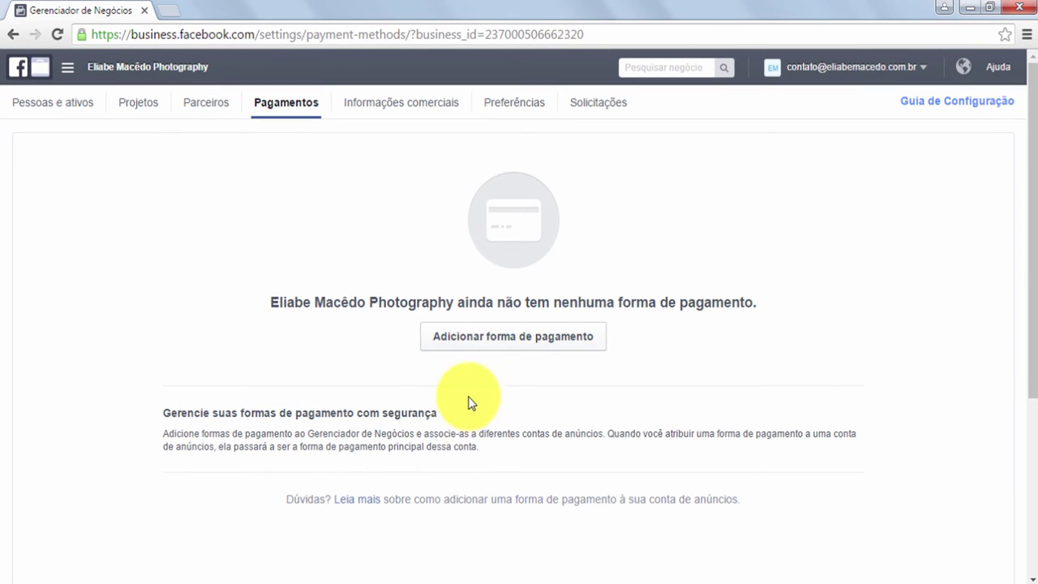
# Add a new MasterCard credit card in Brazilian reais as the business's payment method
pyautogui.click(517, 339)
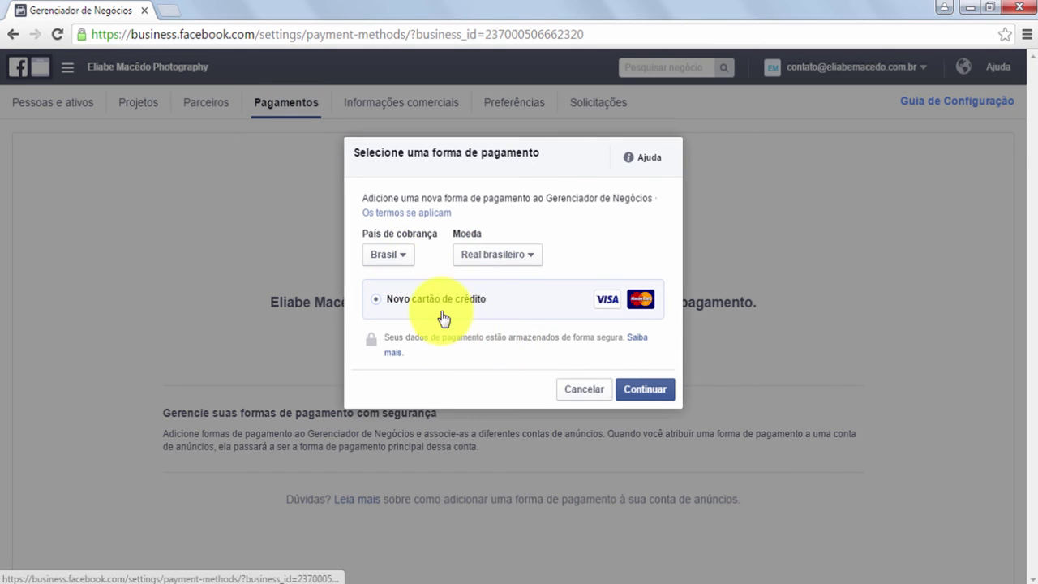
pyautogui.click(643, 390)
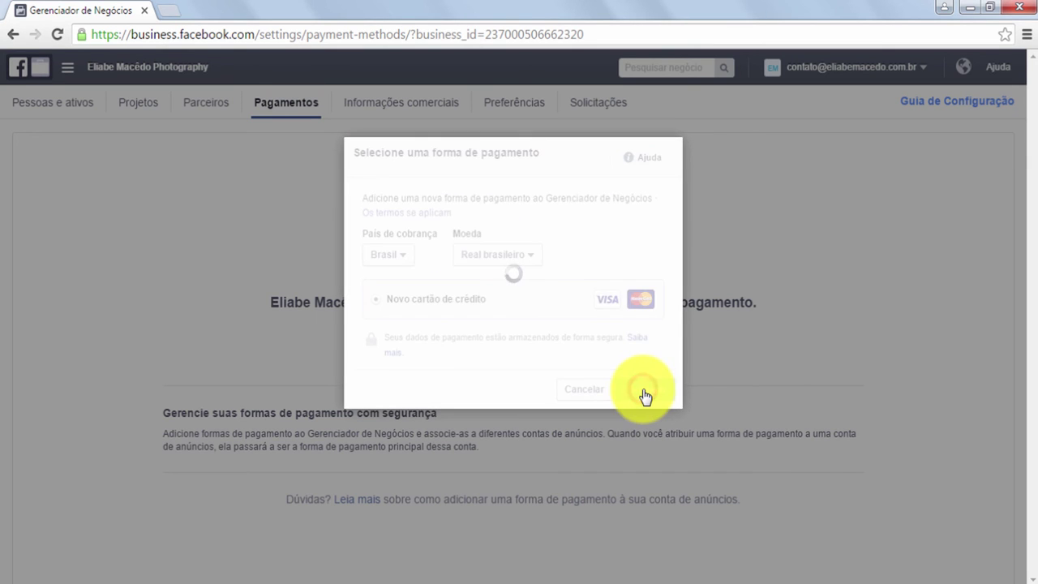
pyautogui.click(478, 291)
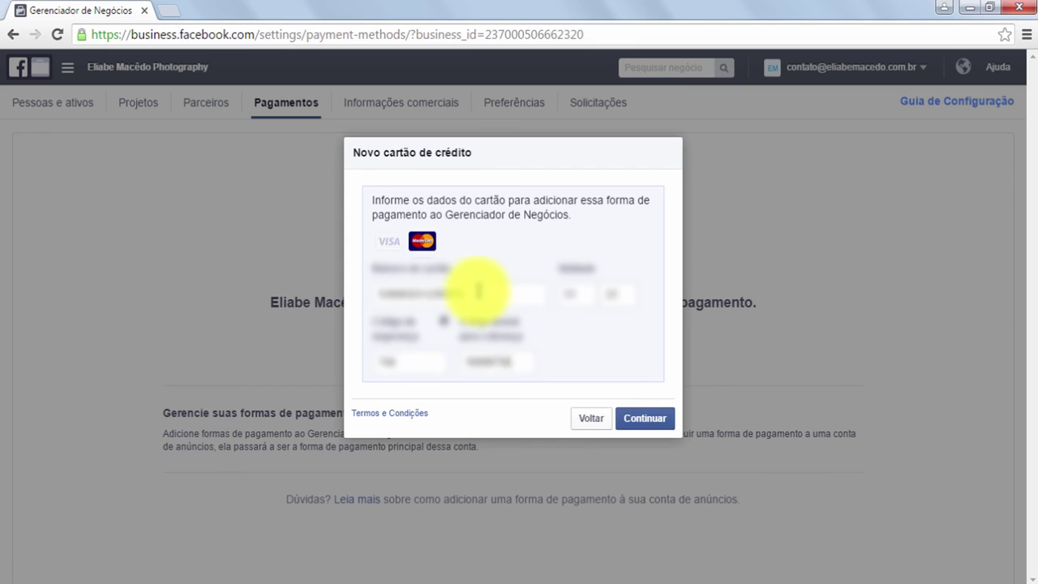
pyautogui.click(647, 419)
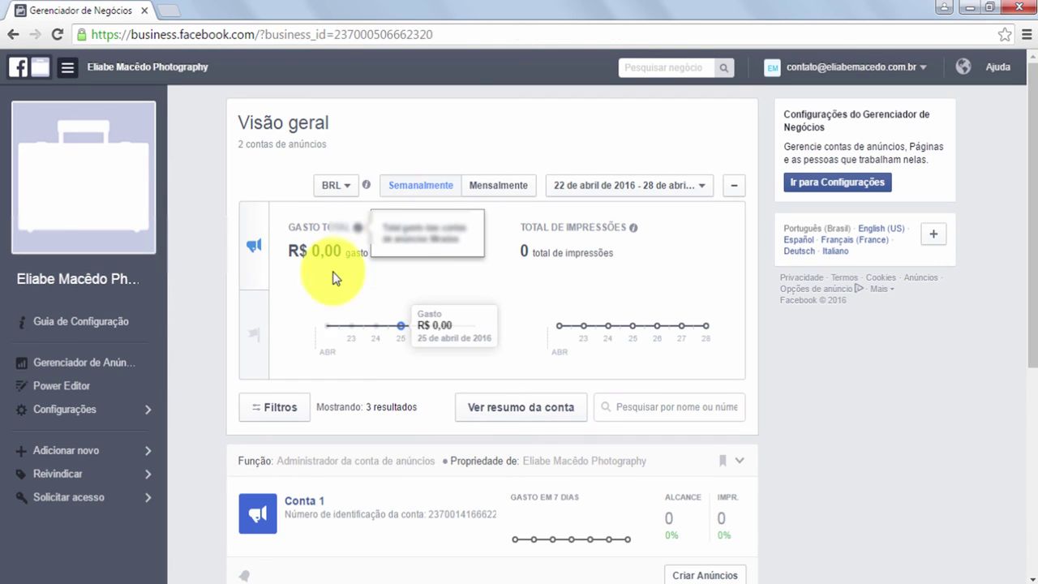
pyautogui.click(88, 388)
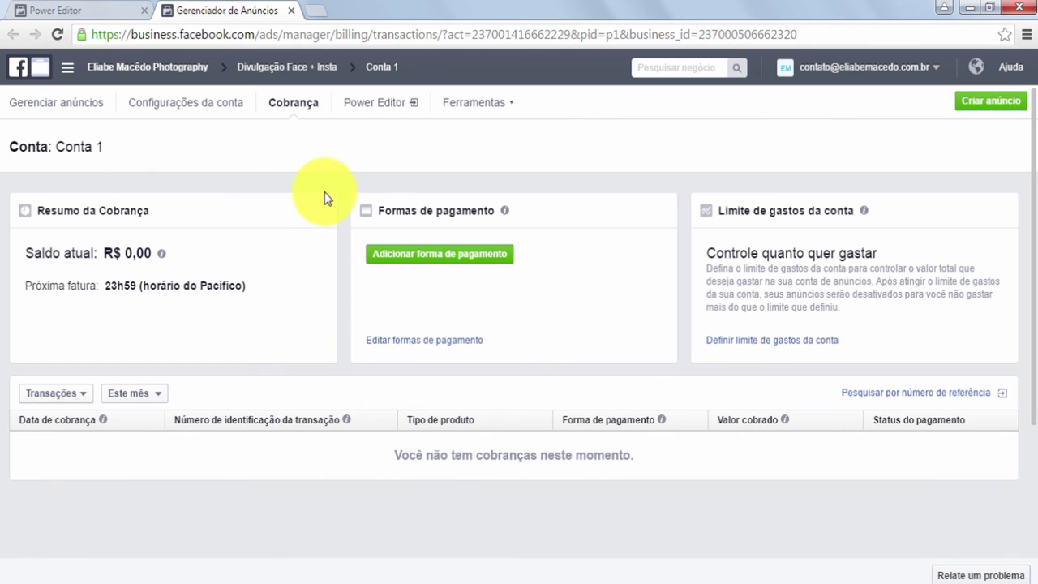
# Start adding a payment method to Conta 1, entering the CNPJ/CPF and billing address
pyautogui.click(457, 256)
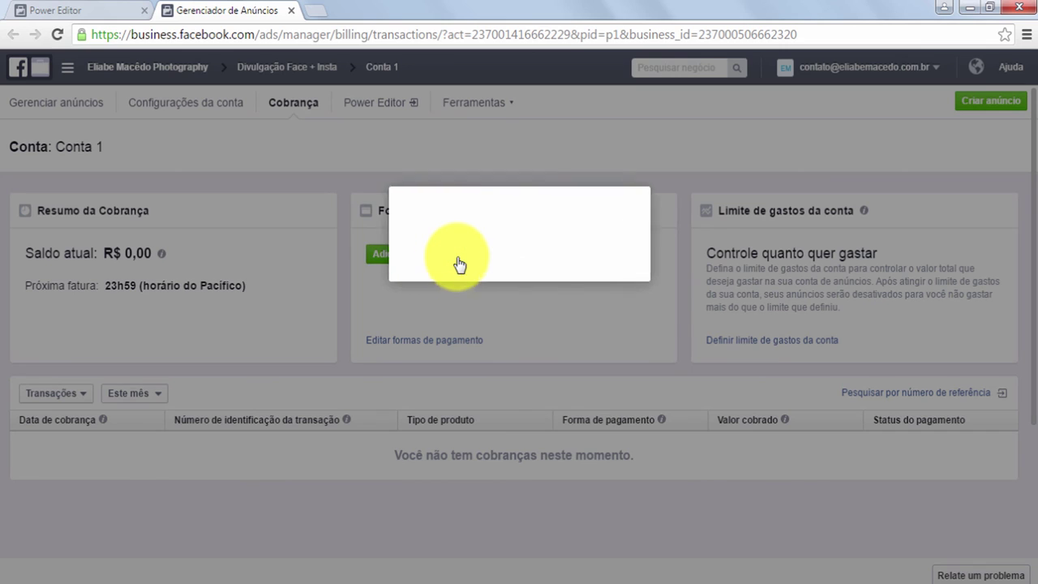
pyautogui.write('1')
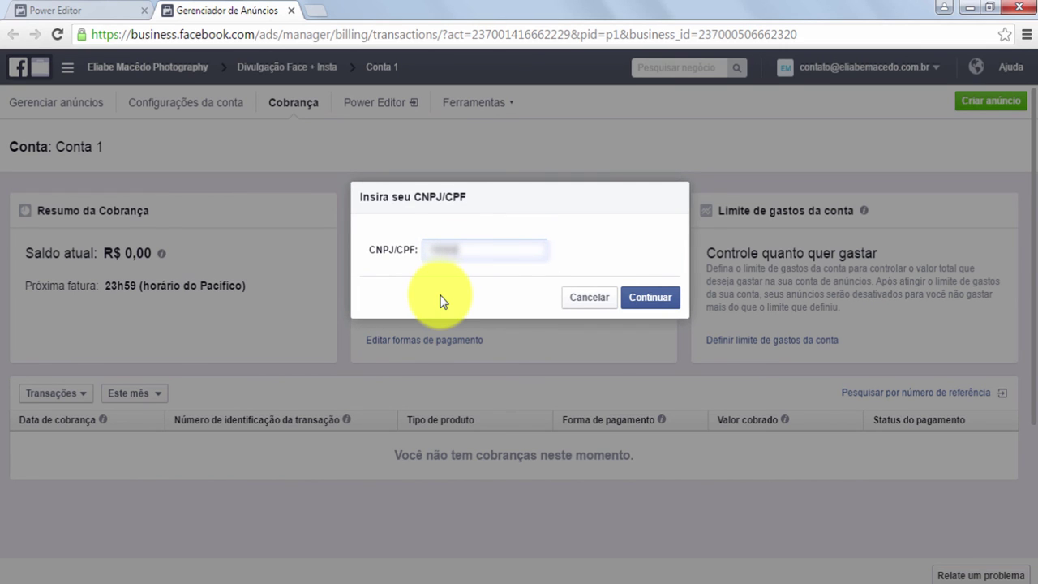
pyautogui.click(653, 297)
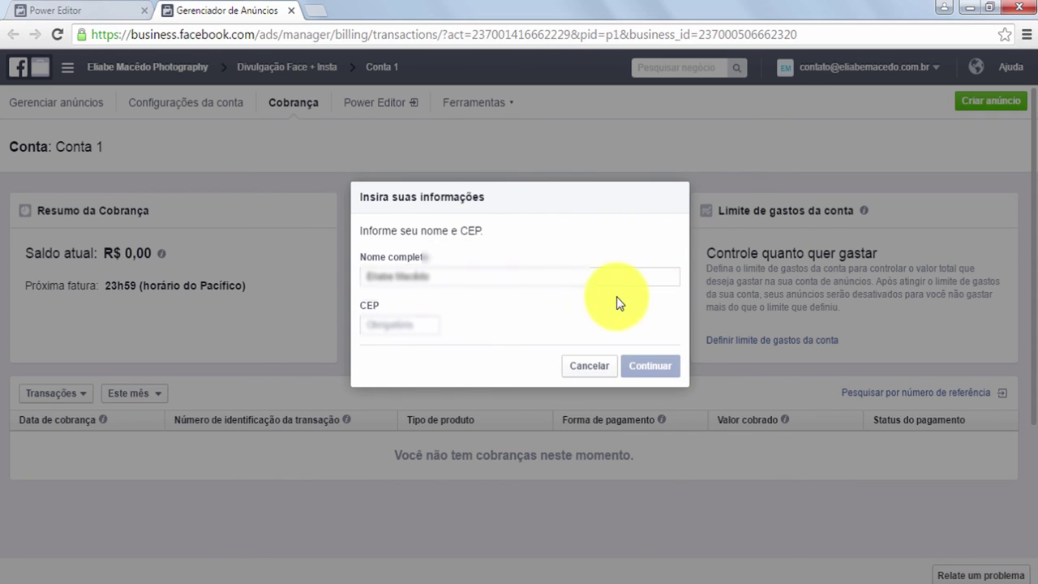
pyautogui.click(466, 379)
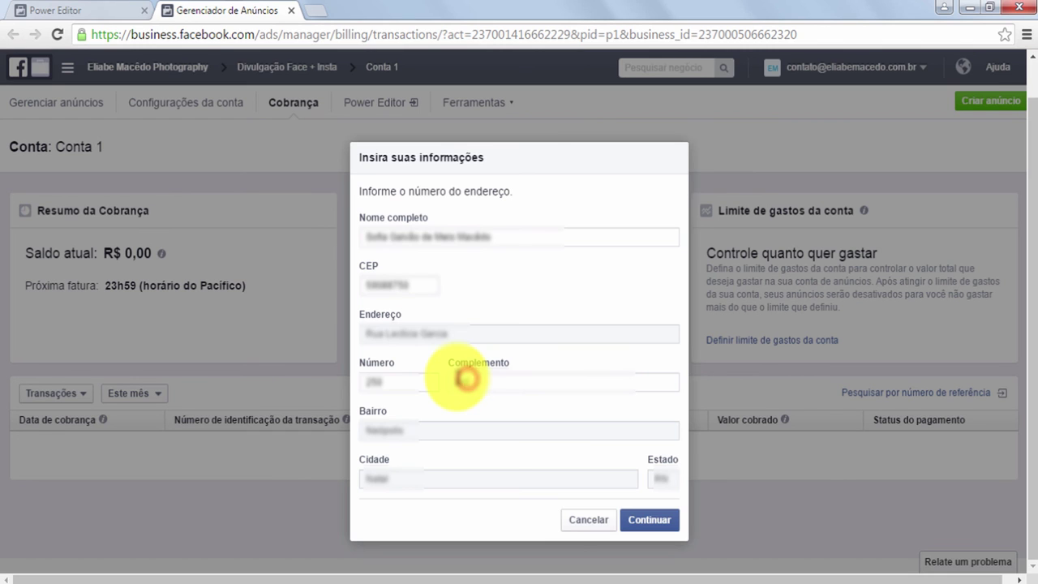
pyautogui.click(640, 520)
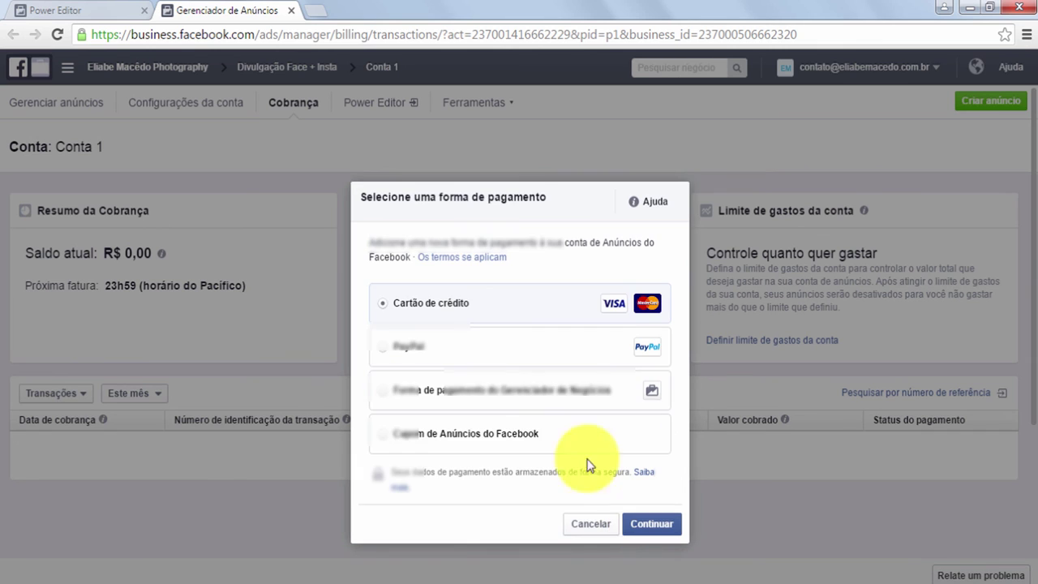
# Assign the Business Manager MasterCard to Conta 1 and make it the primary payment method
pyautogui.click(472, 395)
pyautogui.click(651, 525)
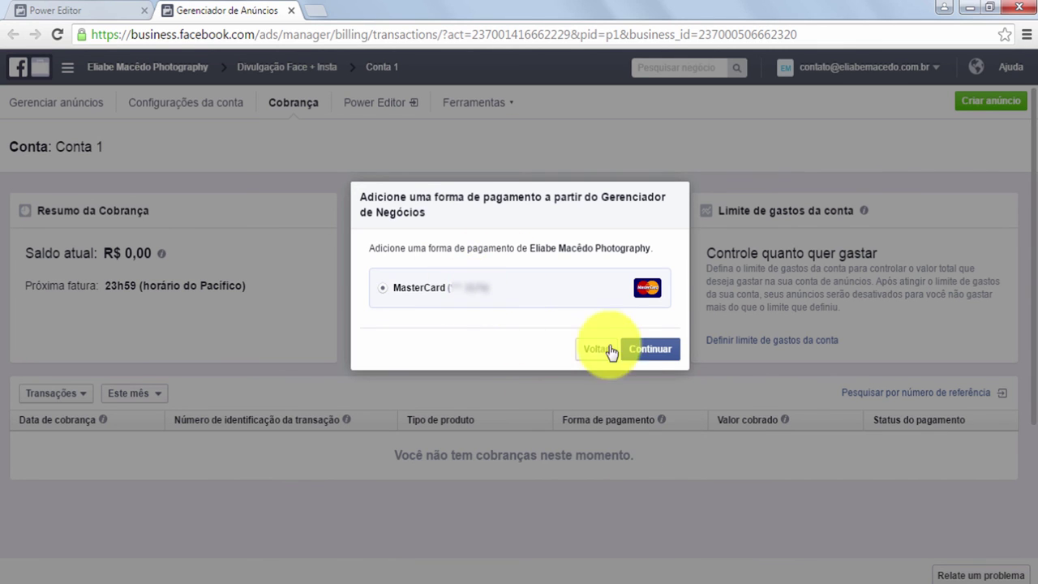
pyautogui.click(641, 346)
pyautogui.click(653, 332)
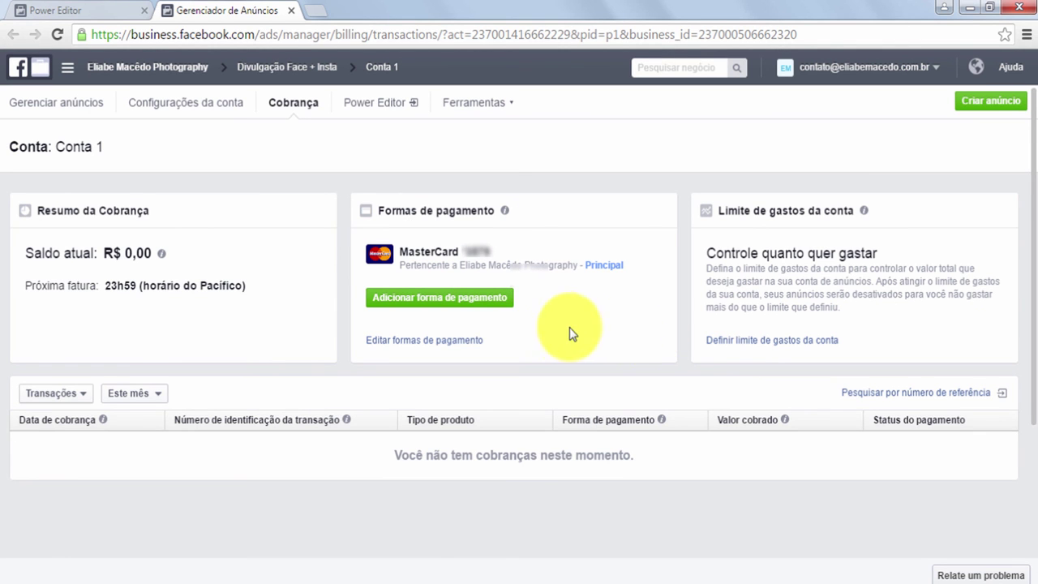
pyautogui.click(84, 107)
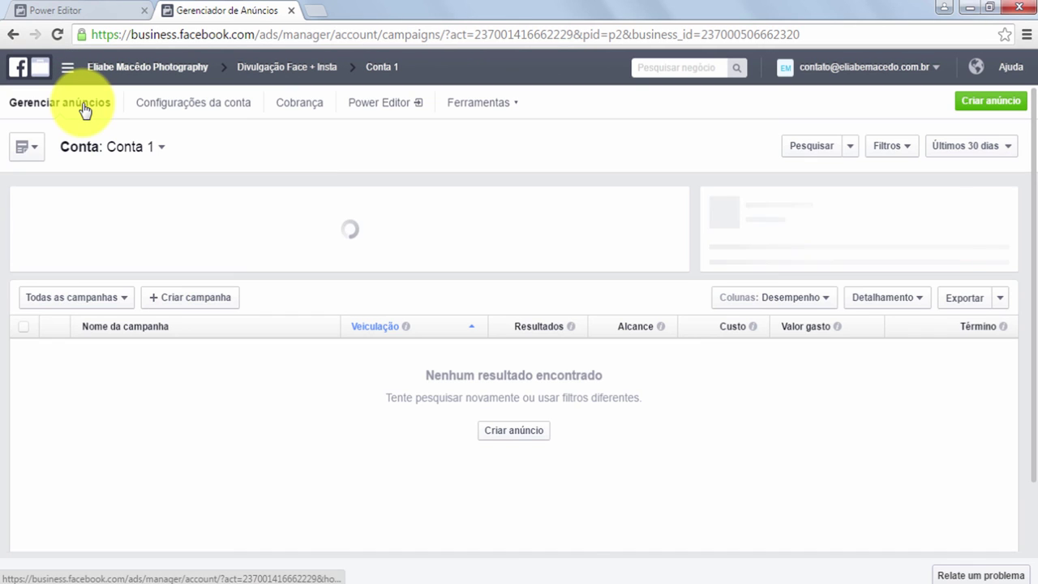